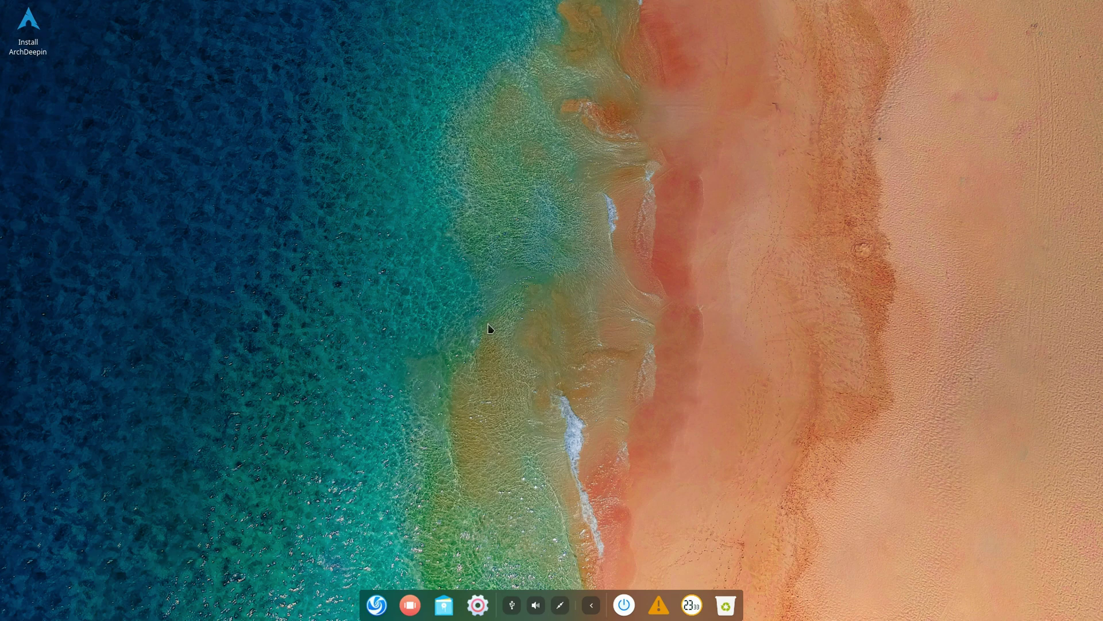
# - Browse the application launcher, then switch the dock to efficient mode
pyautogui.click(376, 605)
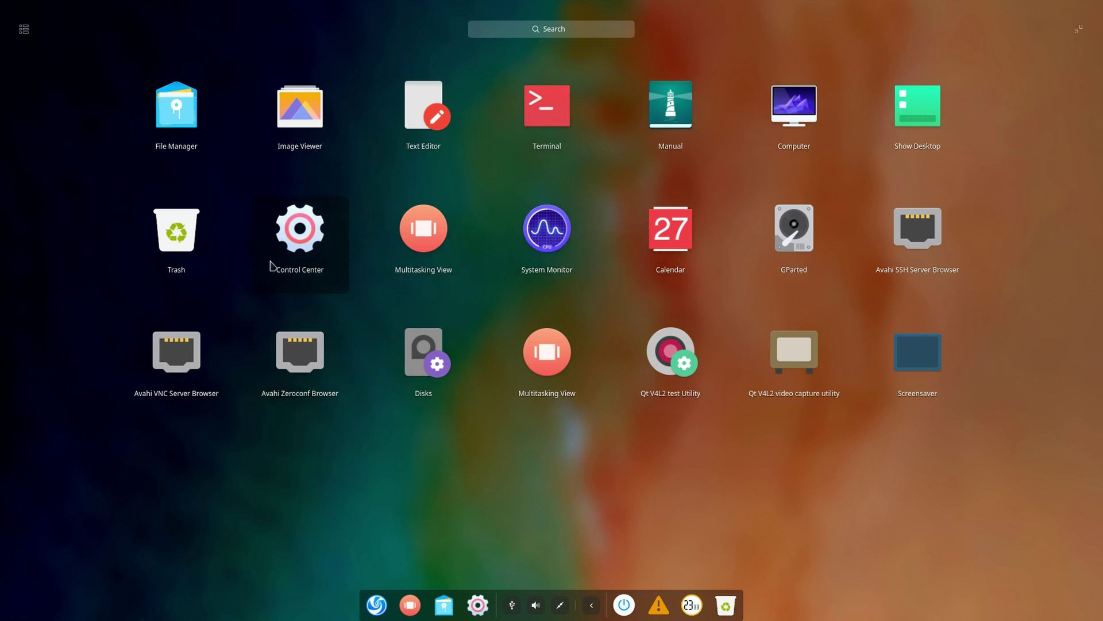
pyautogui.click(271, 499)
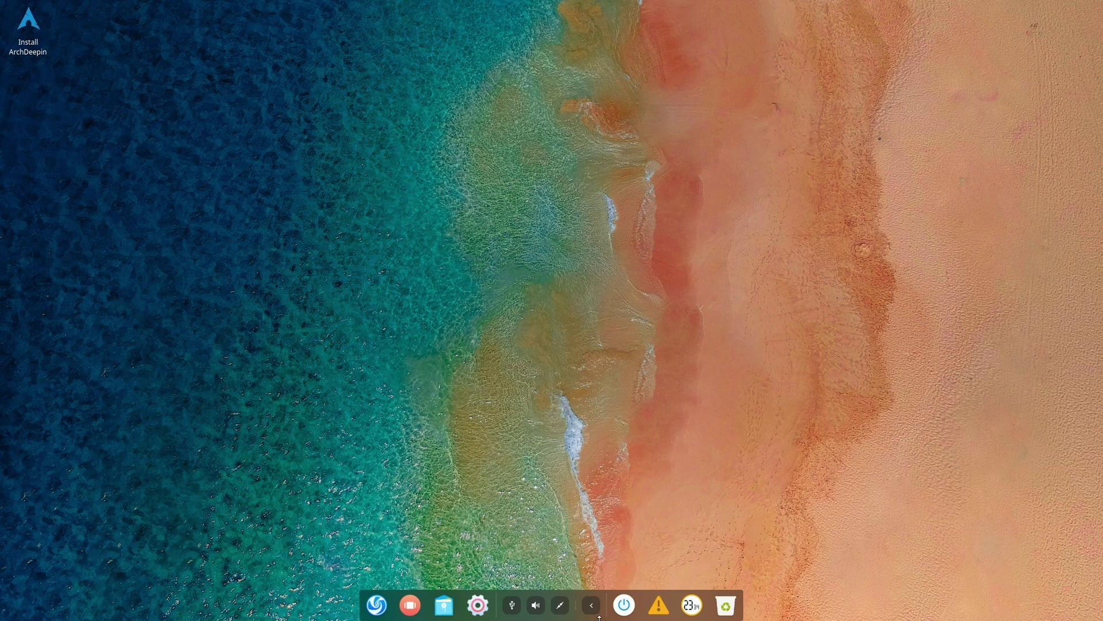
pyautogui.rightClick(575, 614)
pyautogui.moveTo(596, 555)
pyautogui.click(674, 565)
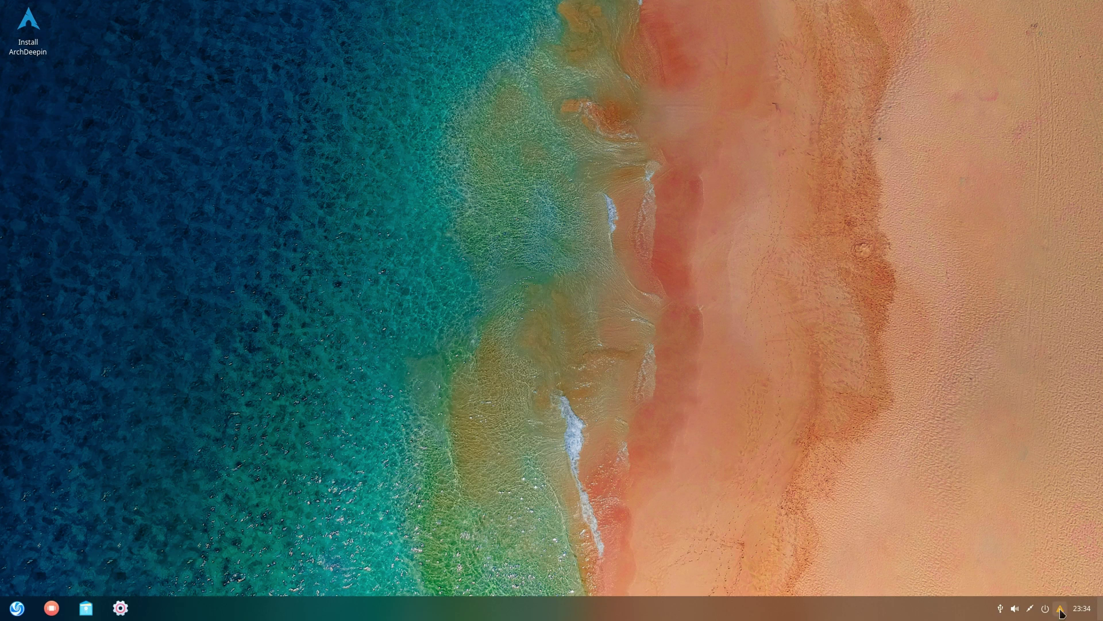
# - Switch the taskbar back to beautiful mode, then reopen the dock options and dismiss them unchanged
pyautogui.rightClick(845, 609)
pyautogui.moveTo(873, 542)
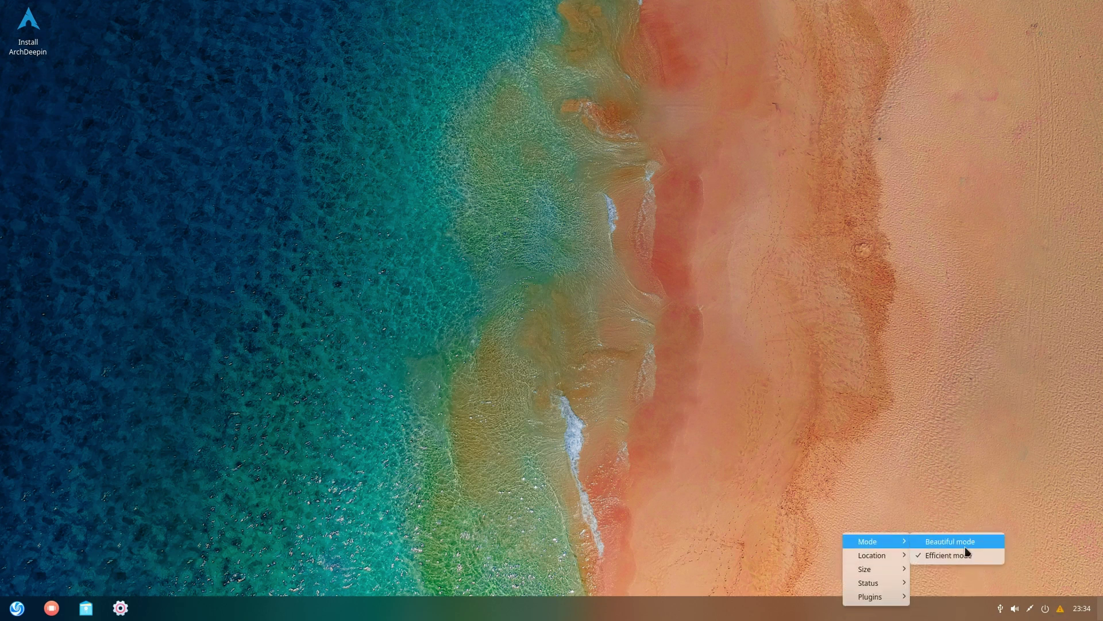
pyautogui.click(966, 544)
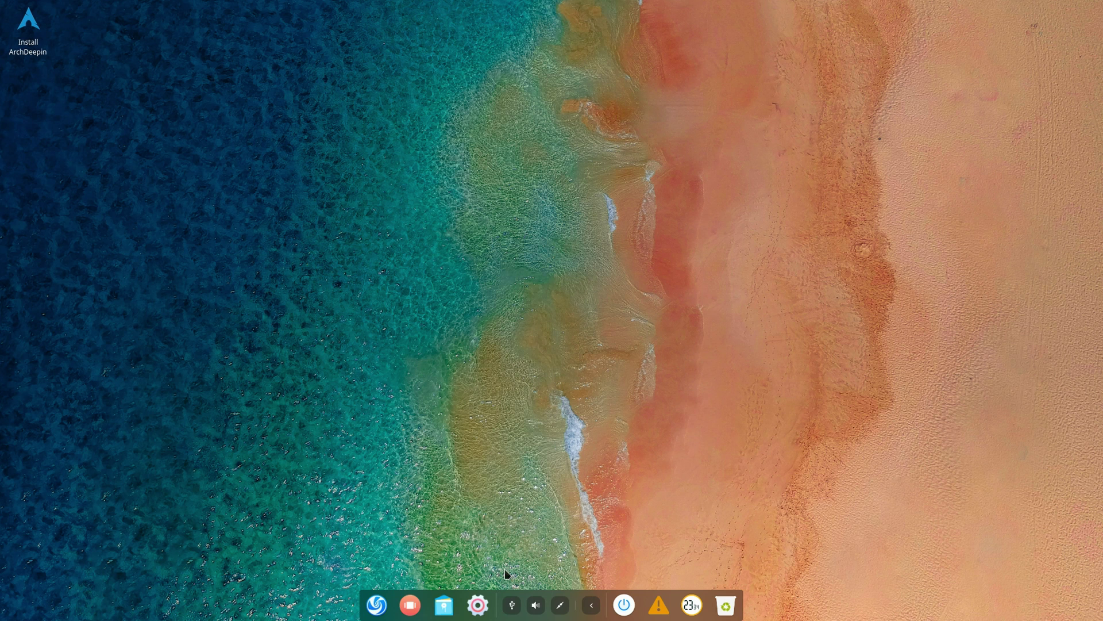
pyautogui.rightClick(427, 608)
pyautogui.moveTo(456, 556)
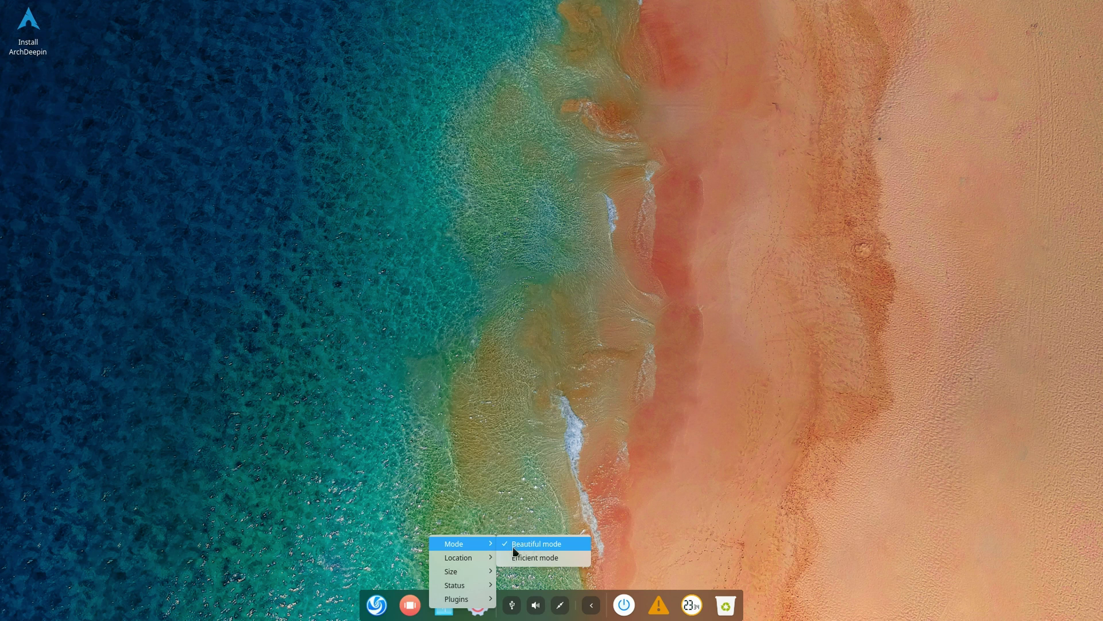
pyautogui.click(449, 248)
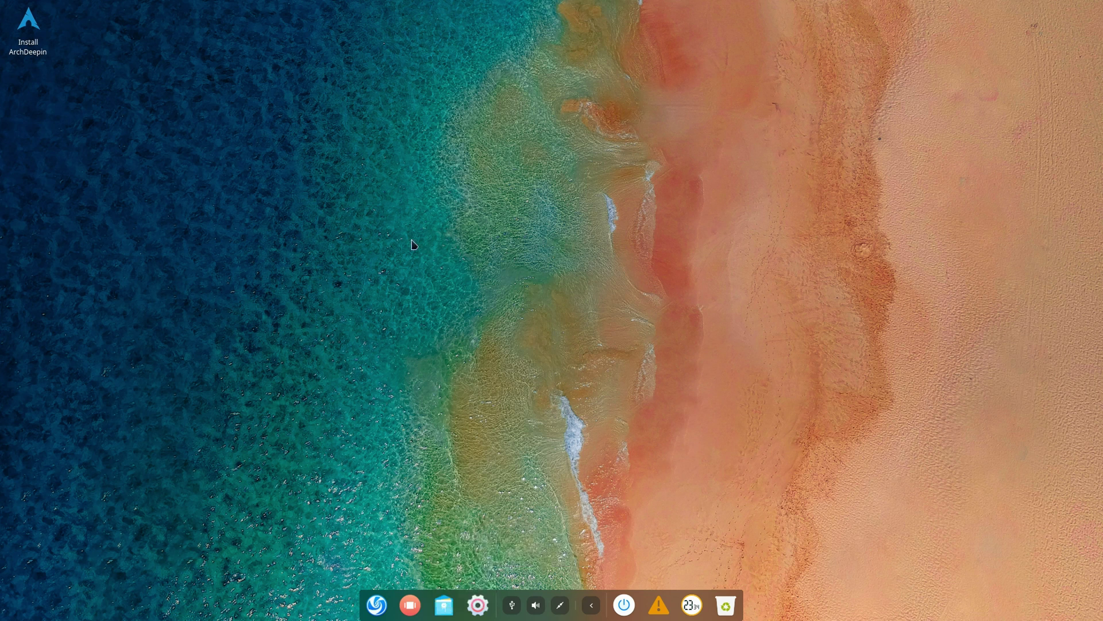
# - Launch the ArchDeepin installer in English and browse the Prepare Installation steps
pyautogui.doubleClick(32, 38)
pyautogui.moveTo(379, 106); pyautogui.dragTo(340, 110)
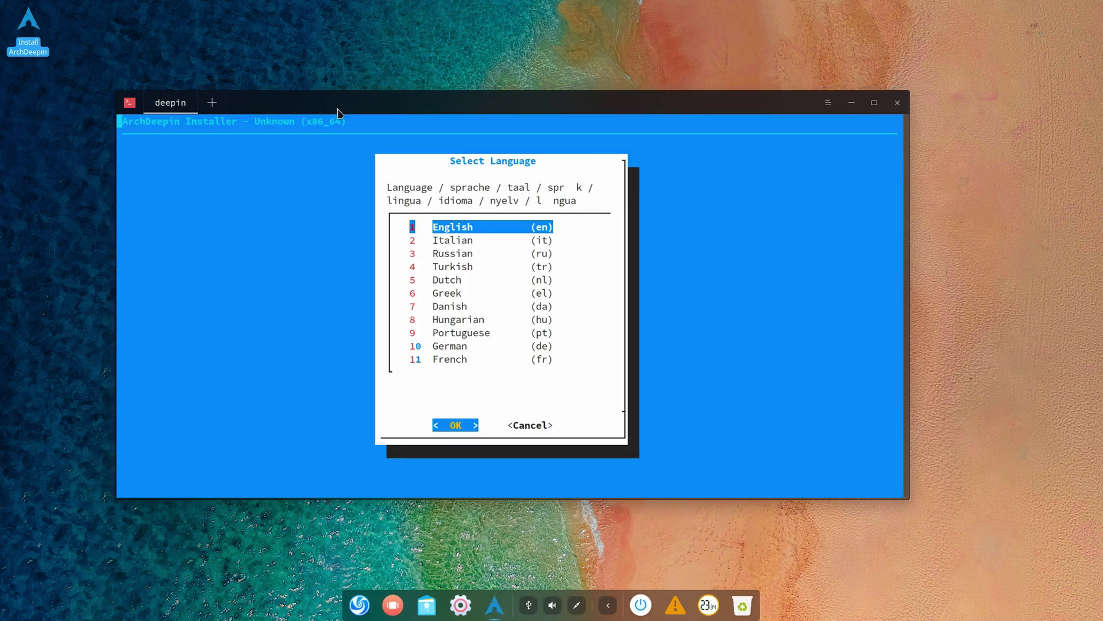
pyautogui.press('Return')
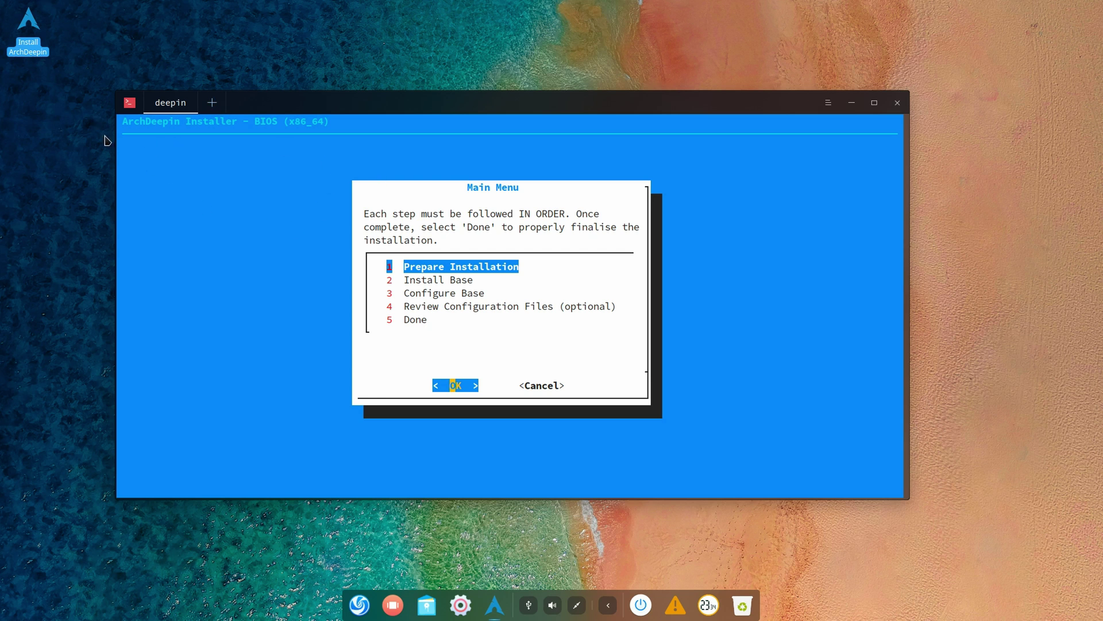
pyautogui.press('Return')
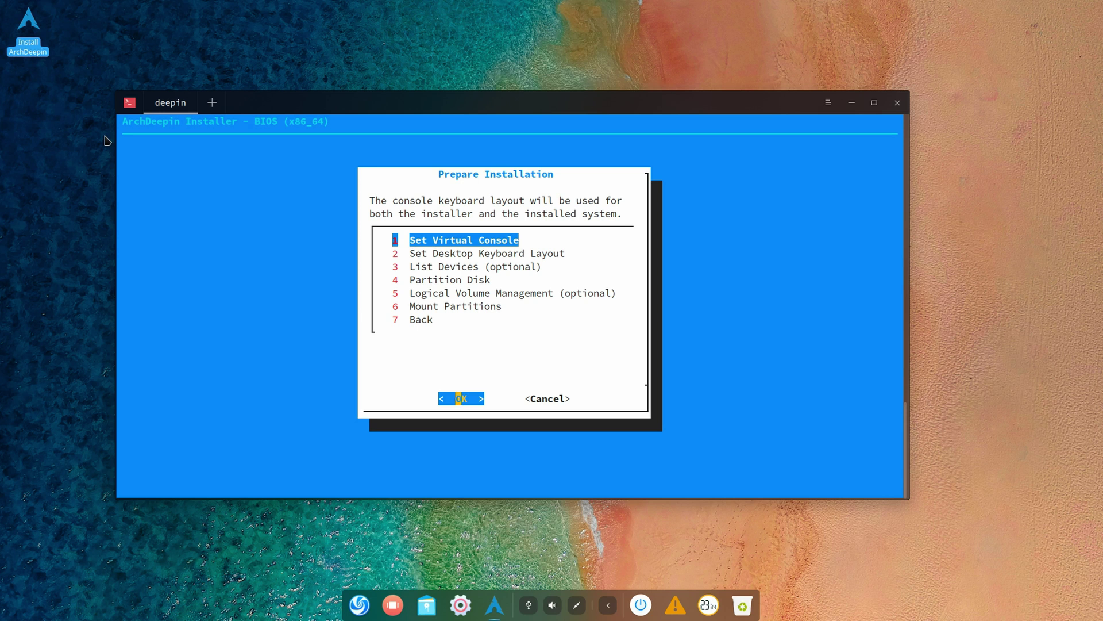
pyautogui.press('Down')
pyautogui.press('Down')
pyautogui.press('Down')
pyautogui.press('Down')
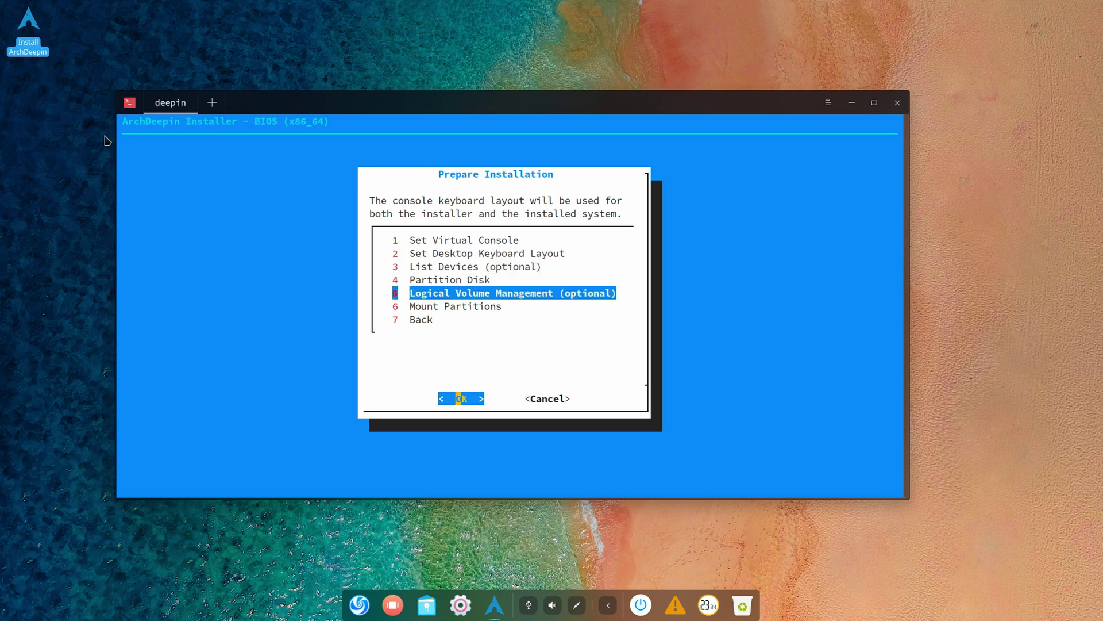
pyautogui.press('Up')
pyautogui.press('Down')
pyautogui.press('Down')
pyautogui.press('Down')
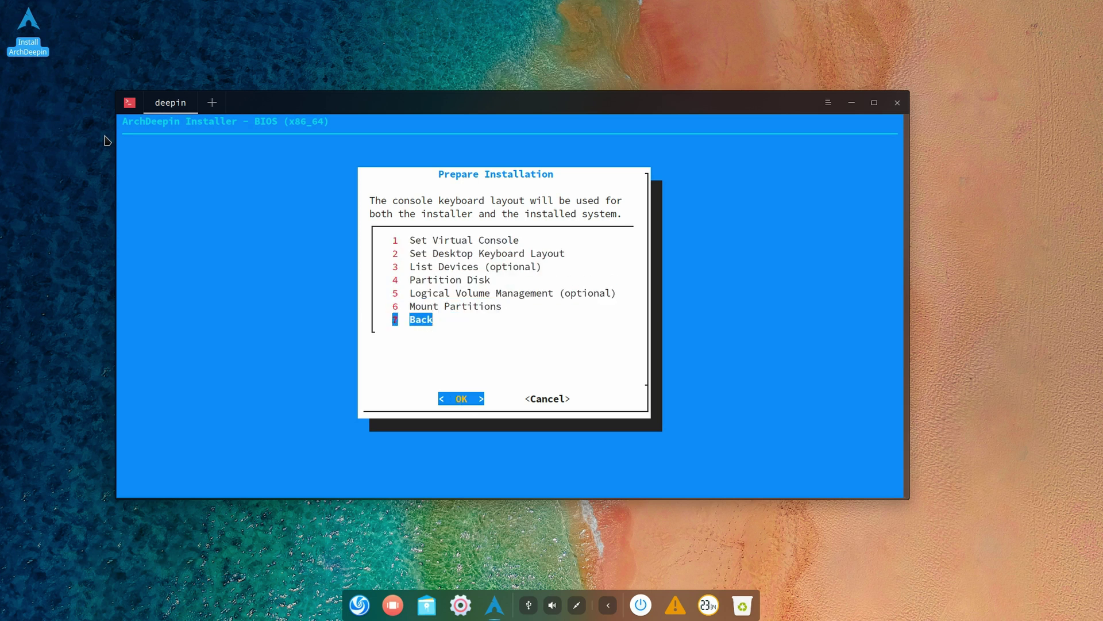
pyautogui.press('Return')
# - Attempt Install Base and Configure Base, dismiss the partition-mount error, then quit the installer and terminal
pyautogui.press('Return')
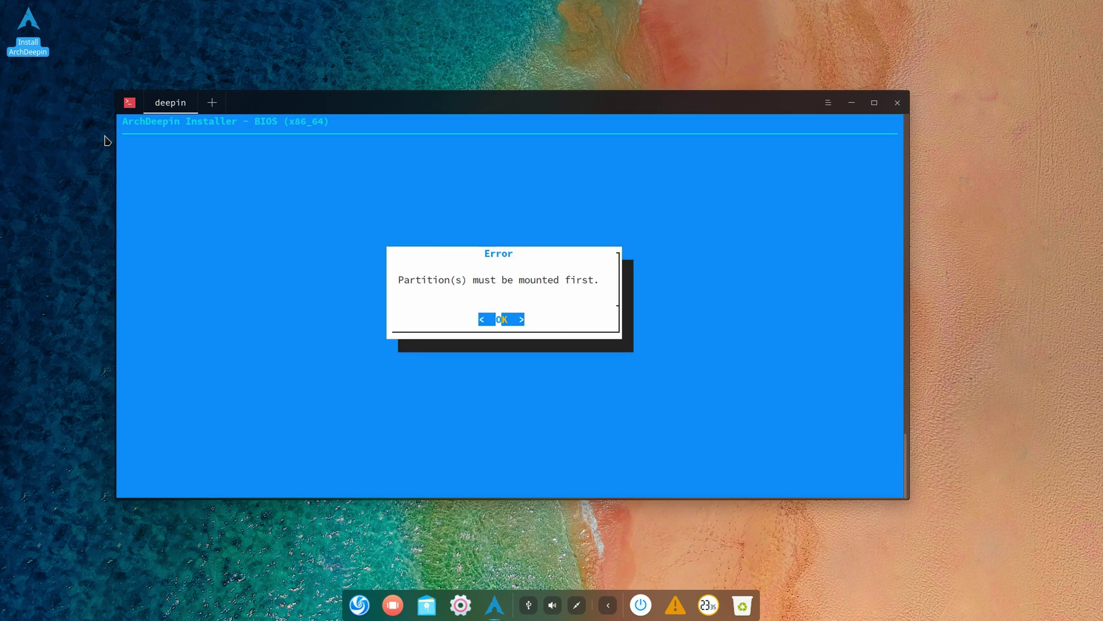
pyautogui.press('Return')
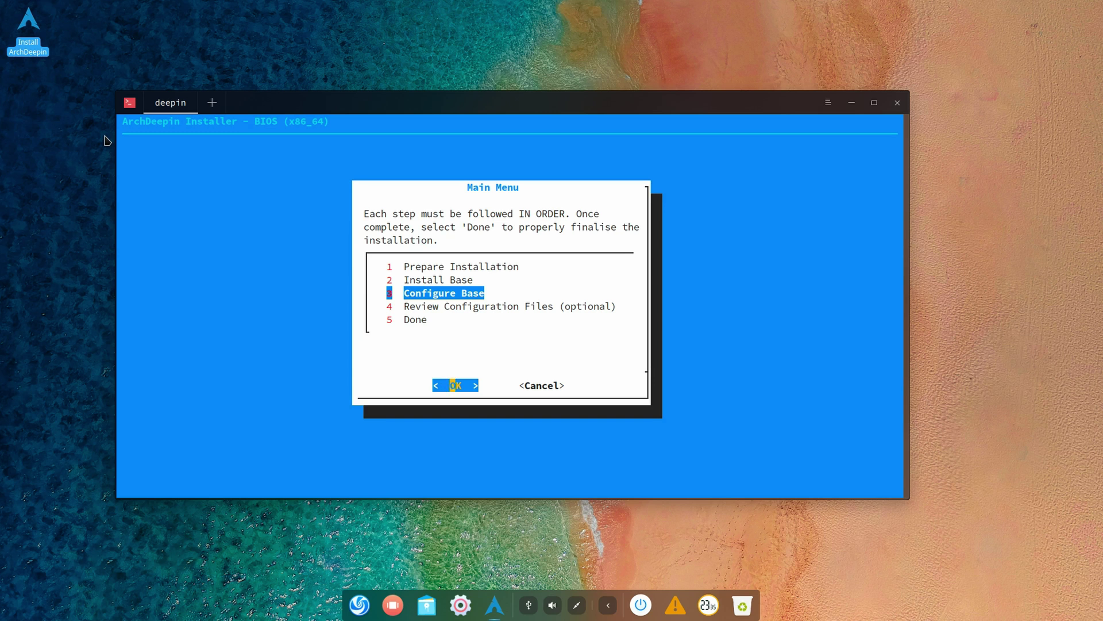
pyautogui.press('Return')
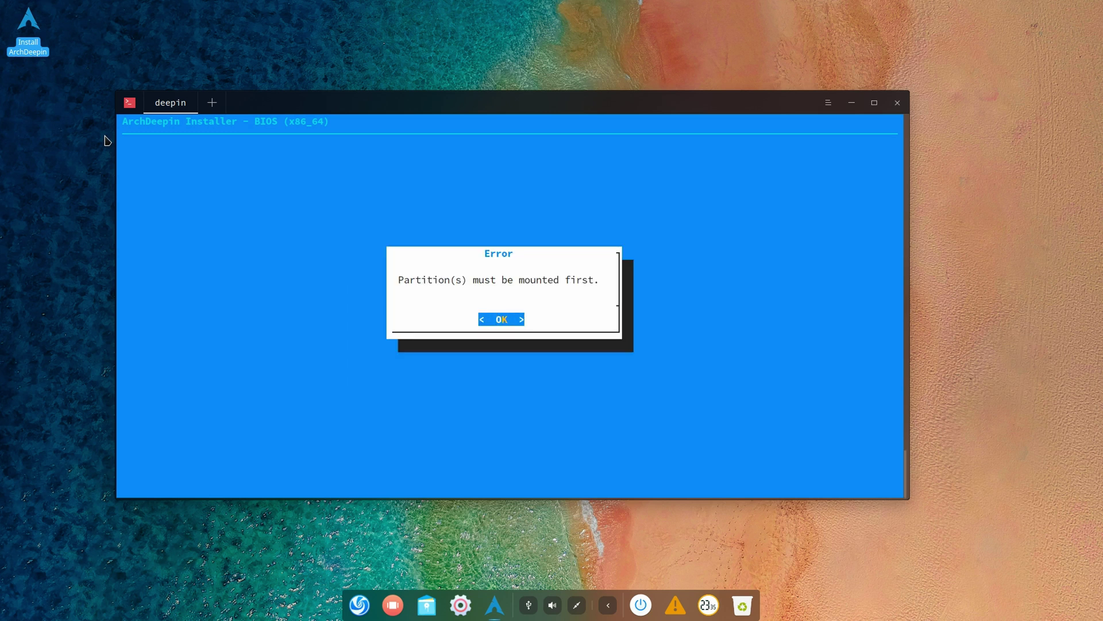
pyautogui.press('Return')
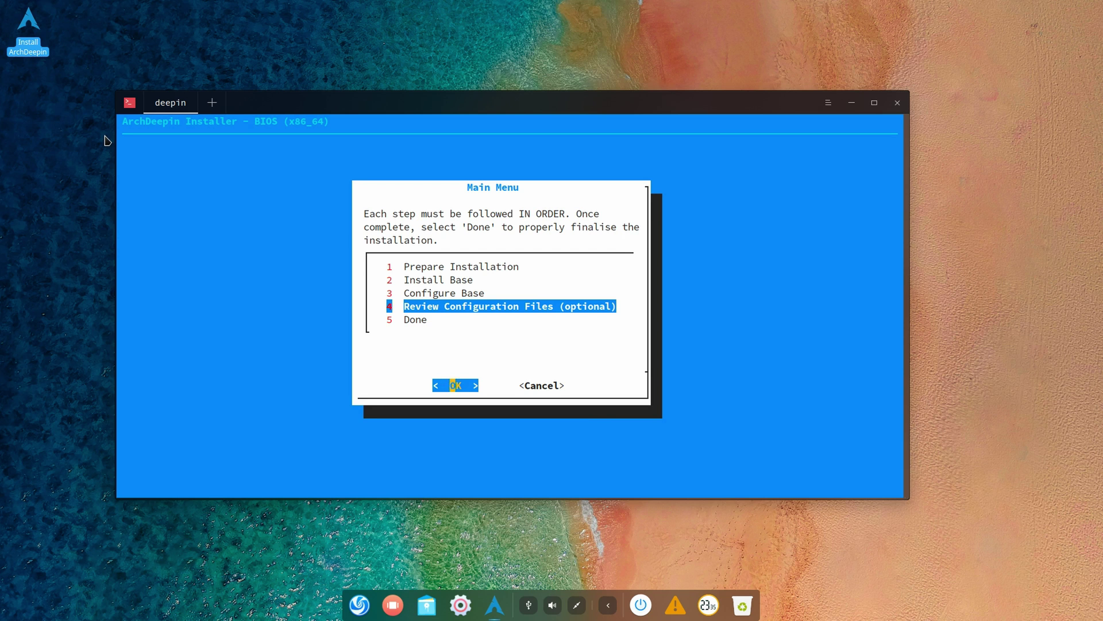
pyautogui.press('Down')
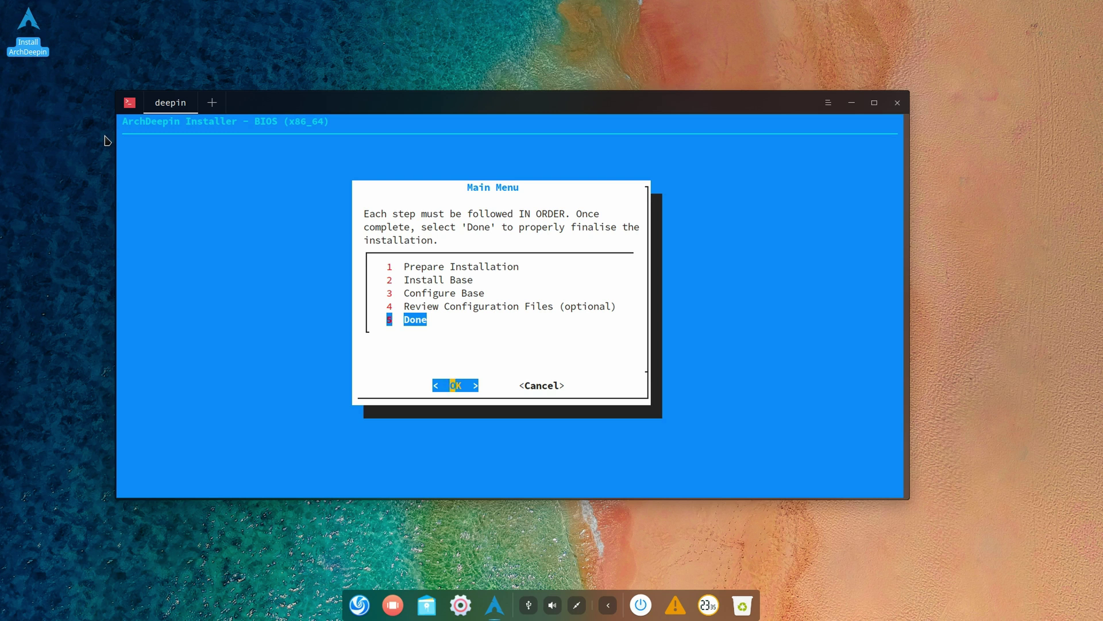
pyautogui.press('Return')
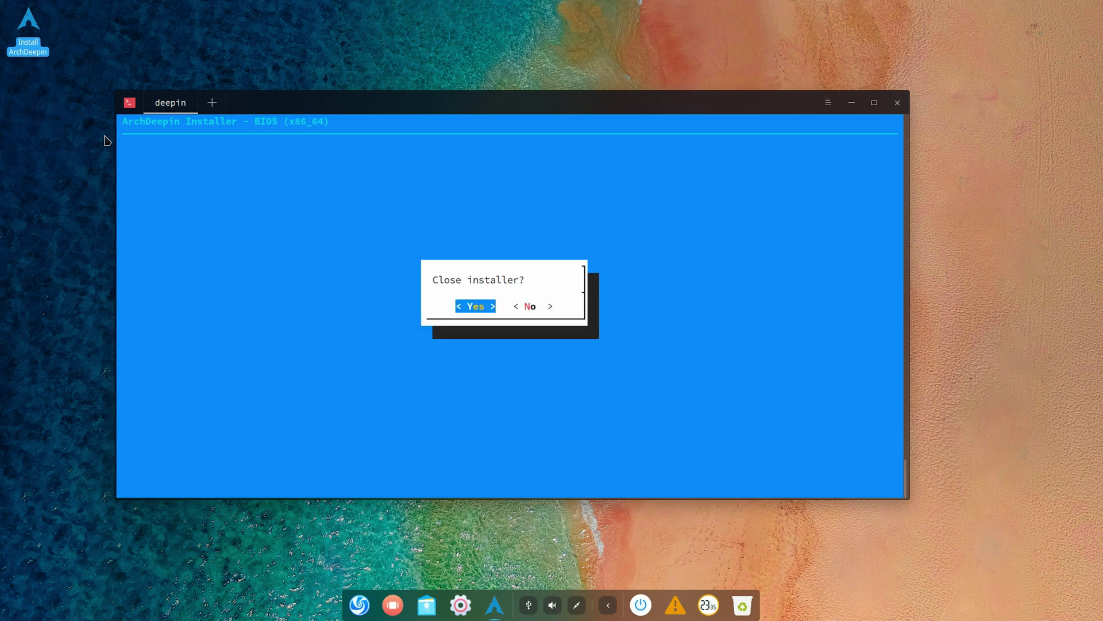
pyautogui.press('Return')
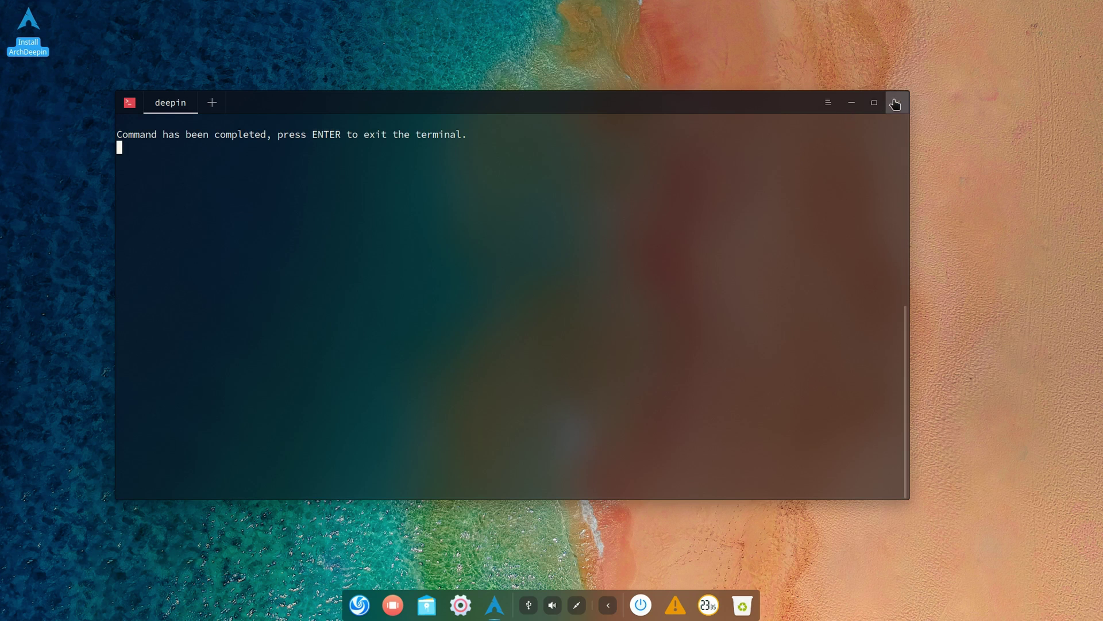
pyautogui.click(894, 104)
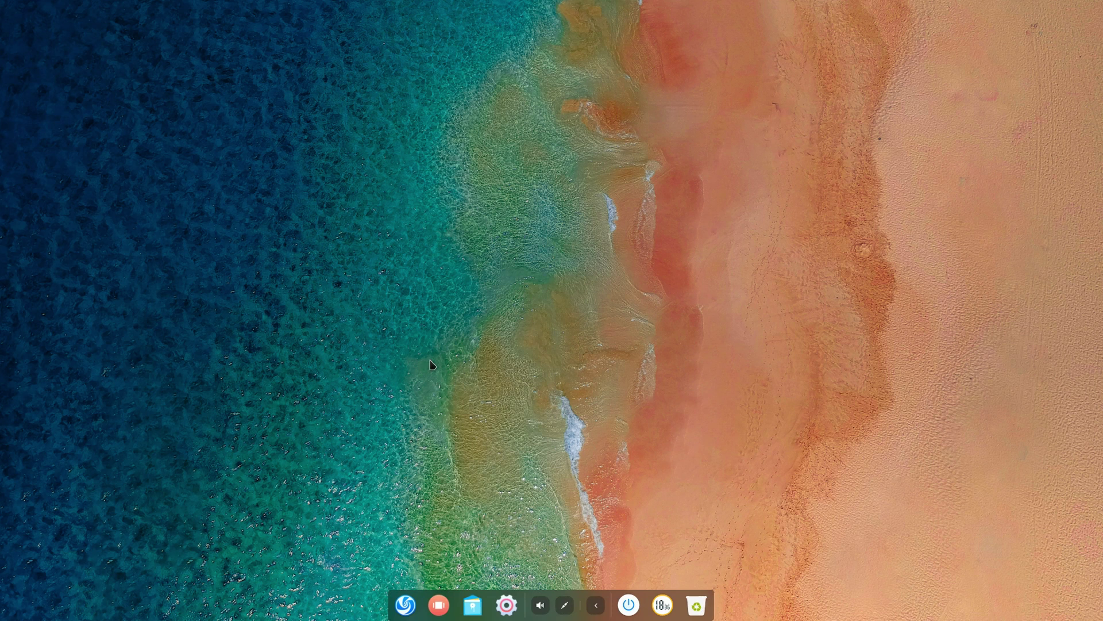
# - Set the painted beach picture as wallpaper from the Wallpaper and Screensaver picker
pyautogui.rightClick(343, 326)
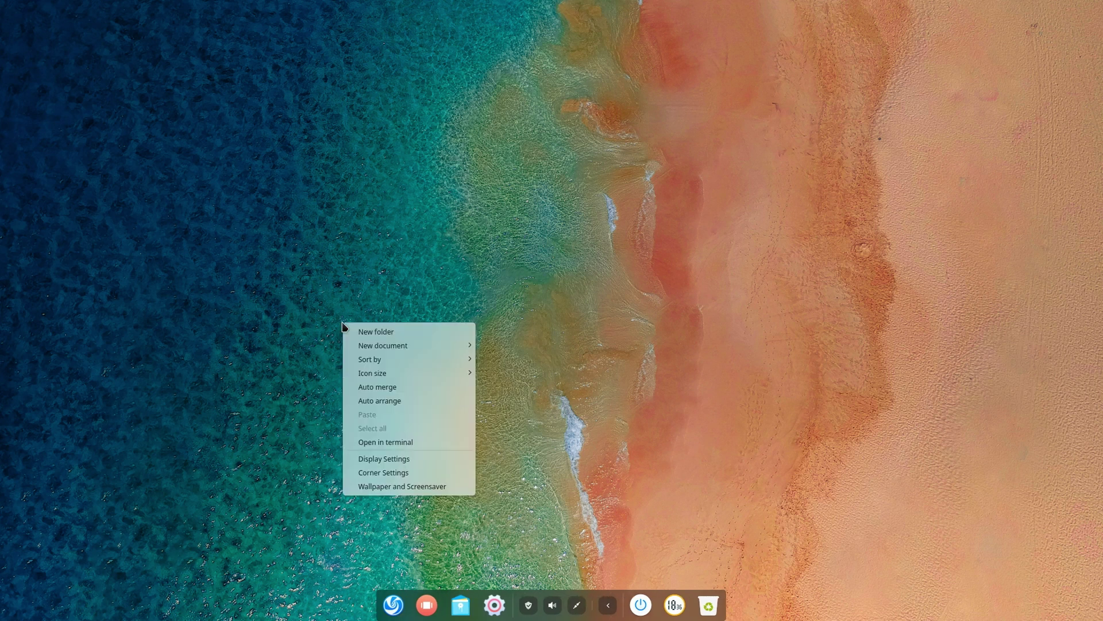
pyautogui.click(379, 487)
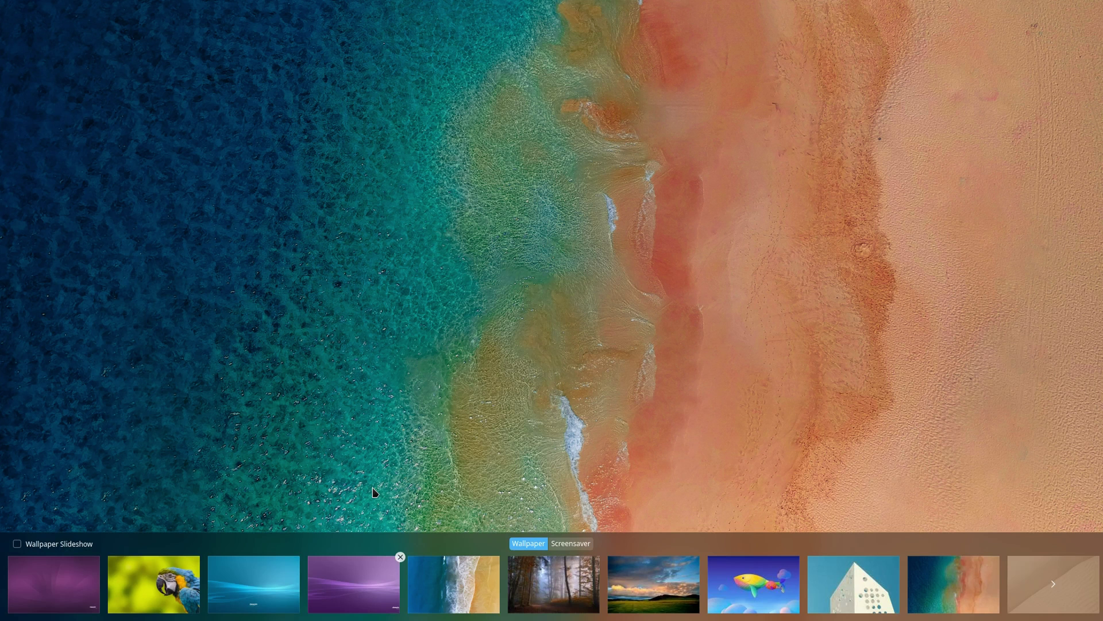
pyautogui.click(449, 575)
pyautogui.click(446, 571)
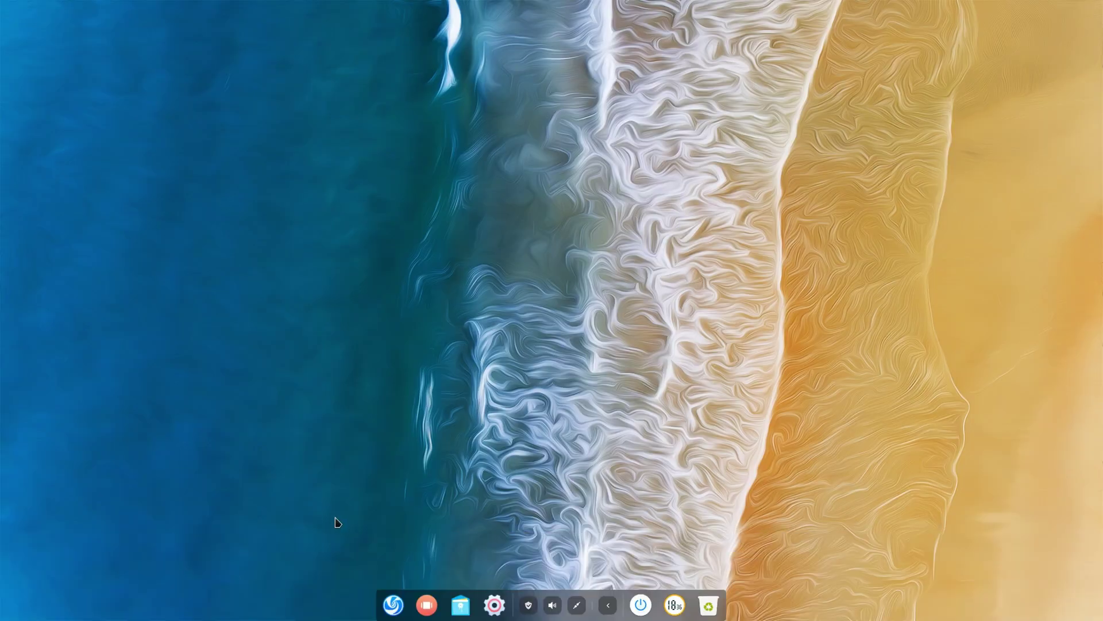
# - Apply the beach picture to the lock screen only
pyautogui.rightClick(337, 522)
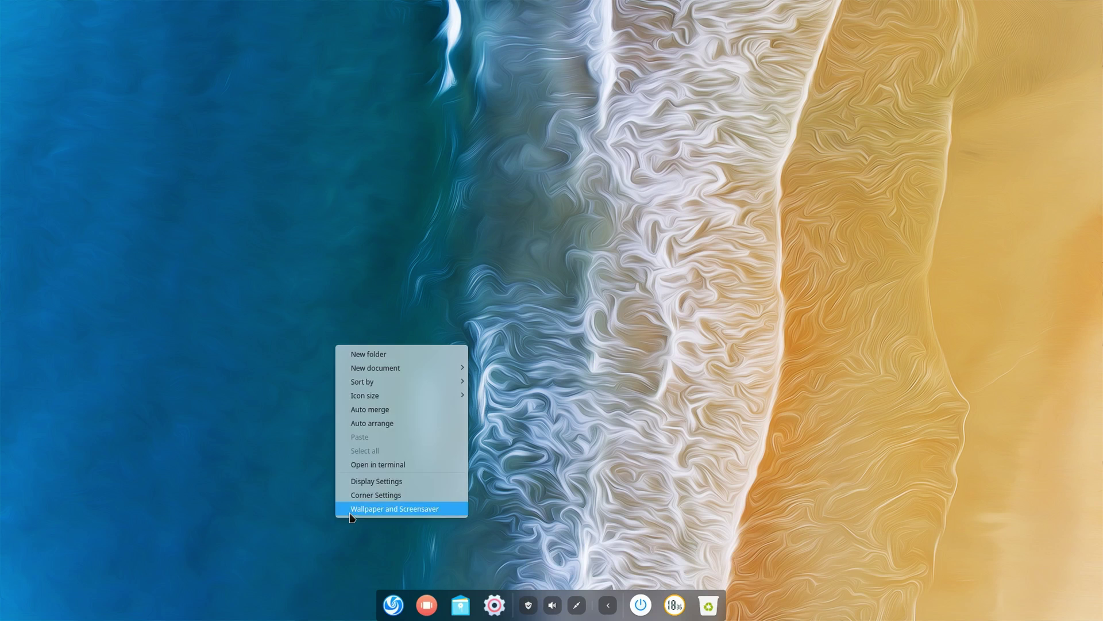
pyautogui.click(350, 512)
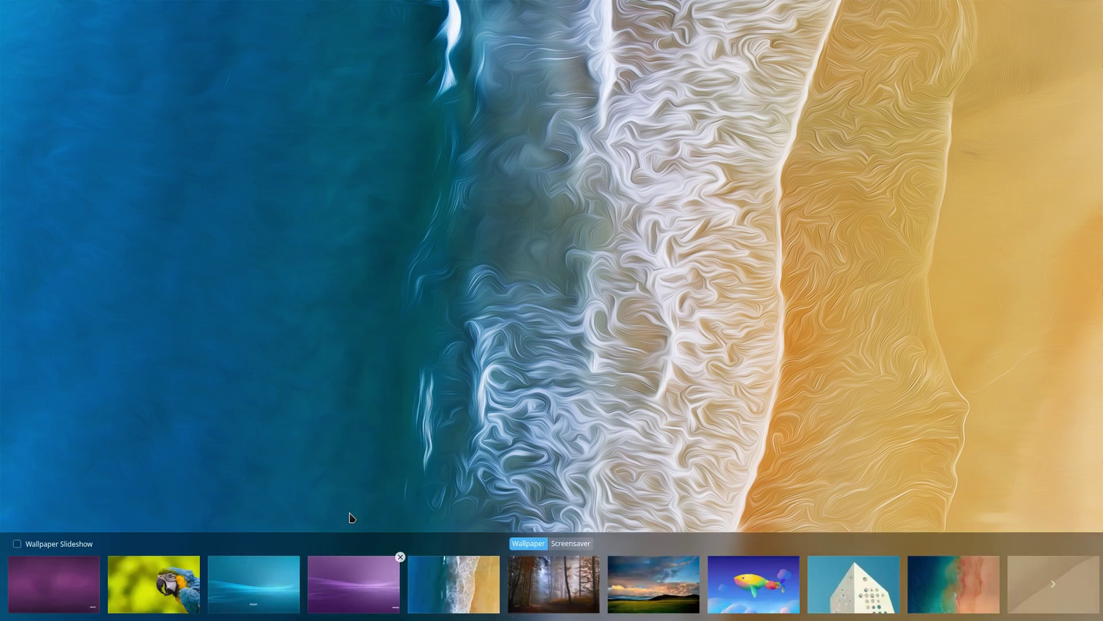
pyautogui.click(454, 580)
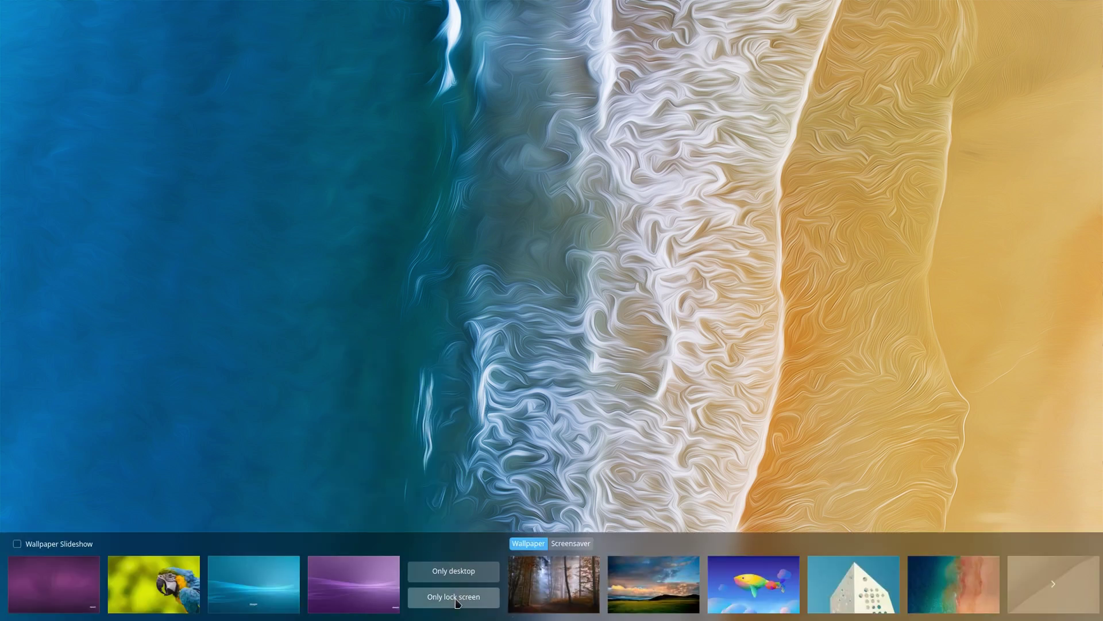
pyautogui.click(459, 597)
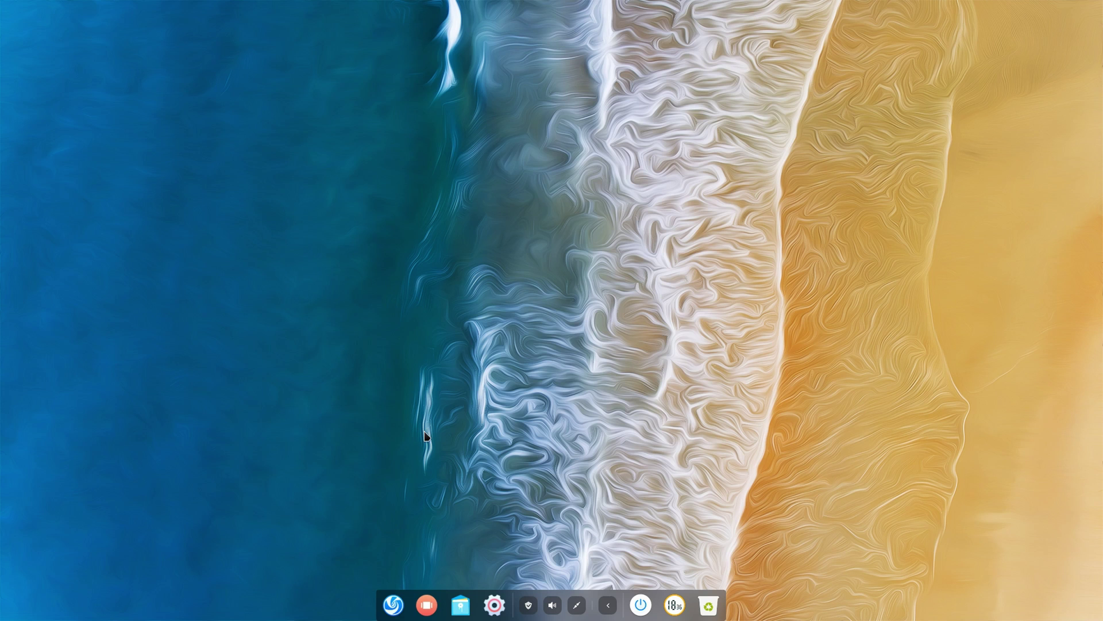
# - Apply the beach image as the desktop wallpaper only
pyautogui.rightClick(322, 355)
pyautogui.click(353, 524)
pyautogui.click(449, 584)
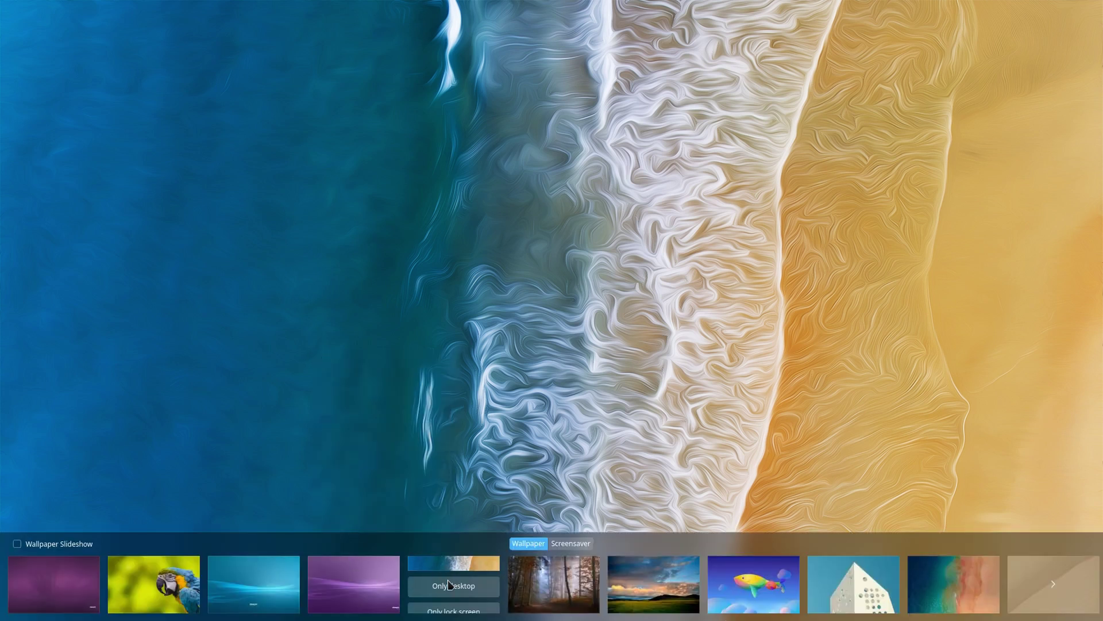
pyautogui.click(449, 597)
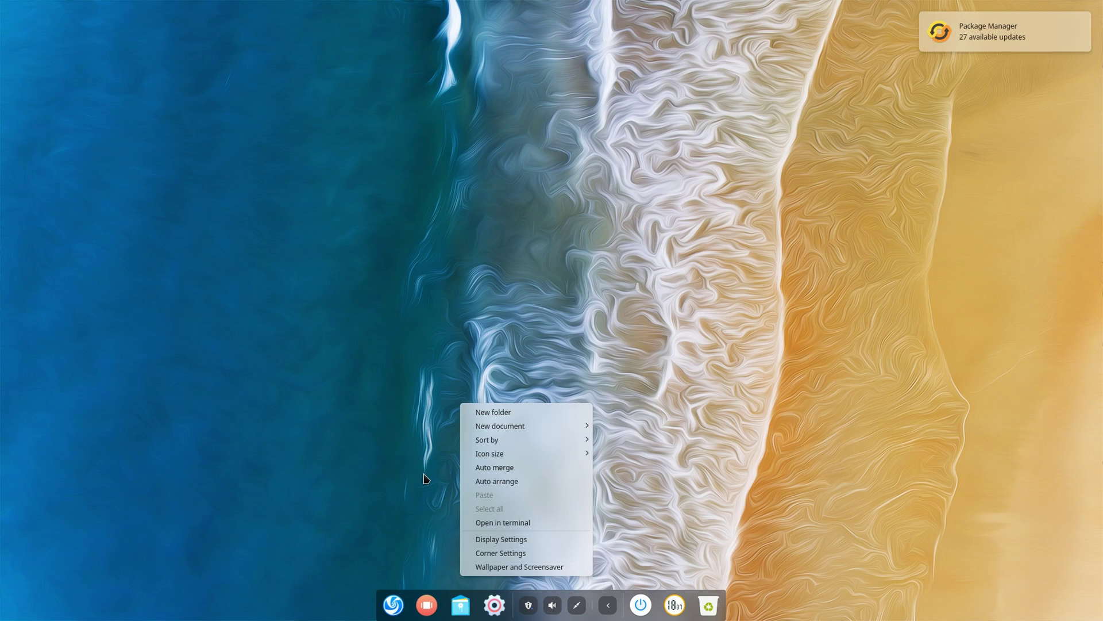
# - Open and close the launcher and Control Center, then reopen the full-screen launcher
pyautogui.click(420, 481)
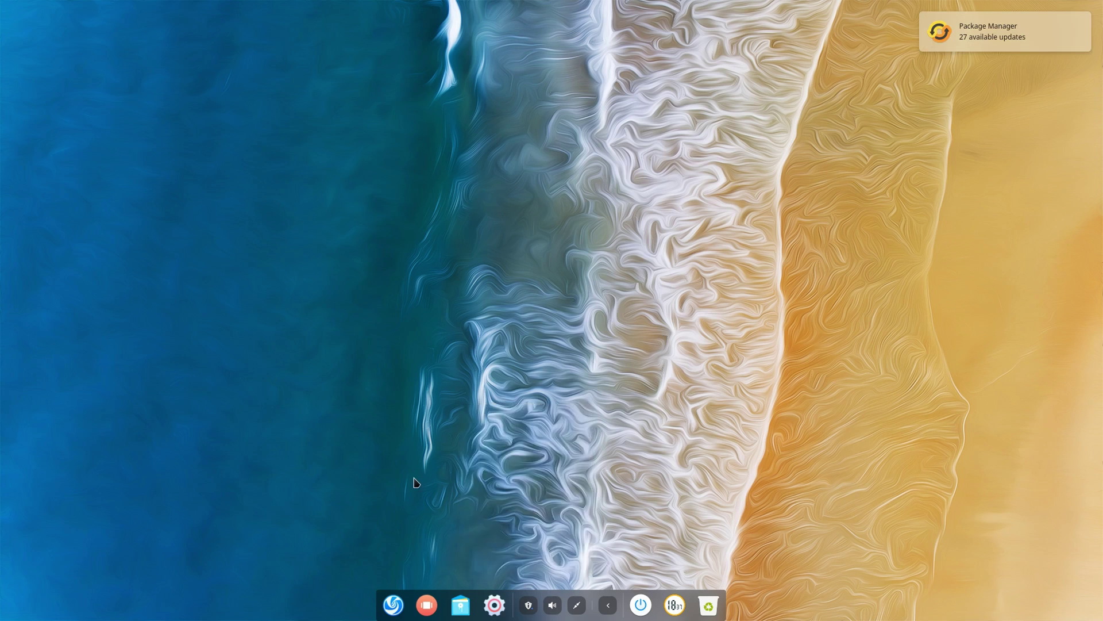
pyautogui.click(393, 609)
pyautogui.click(407, 606)
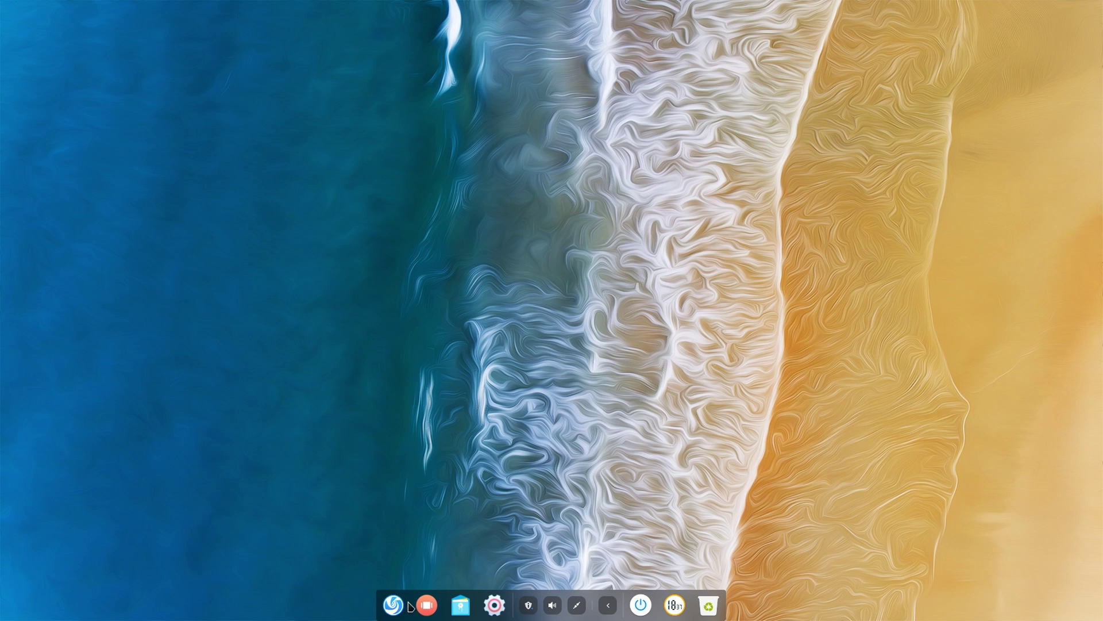
pyautogui.click(495, 604)
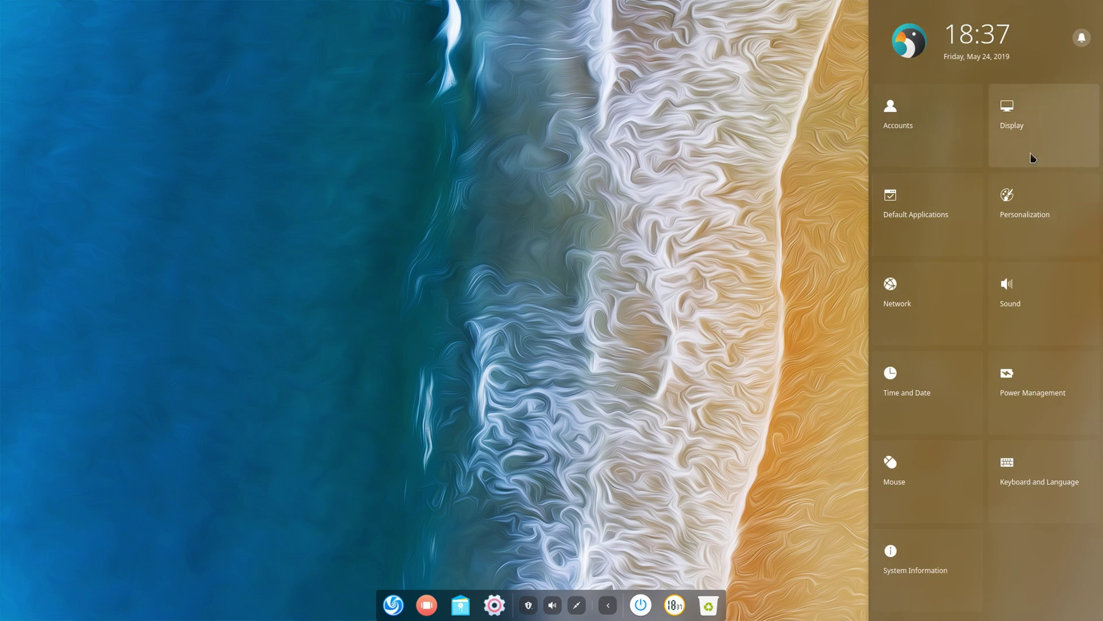
pyautogui.click(569, 301)
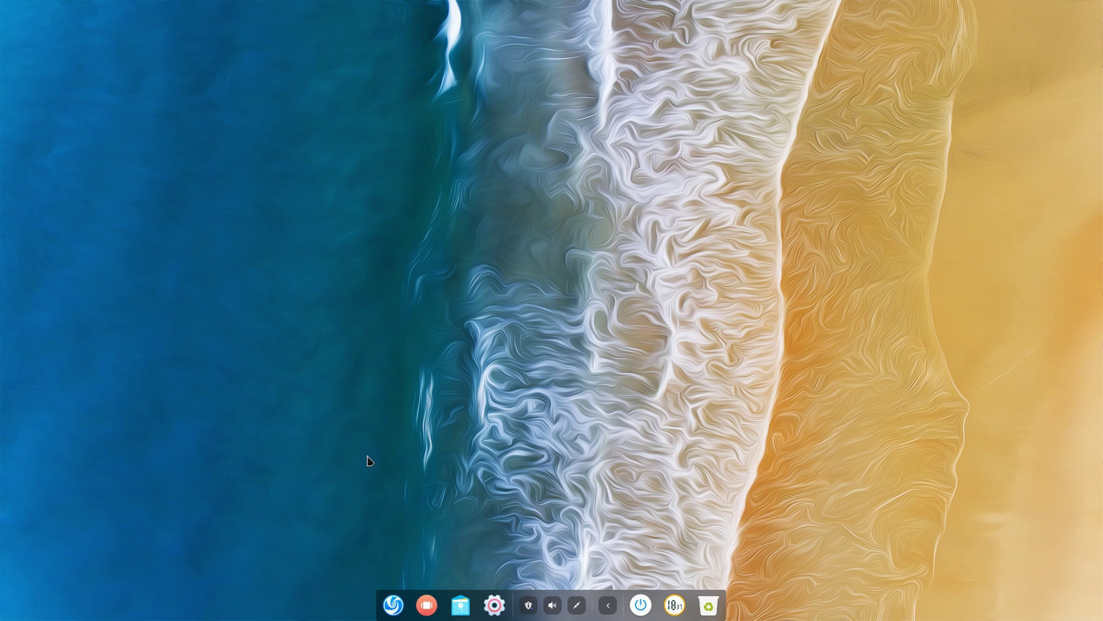
pyautogui.click(392, 606)
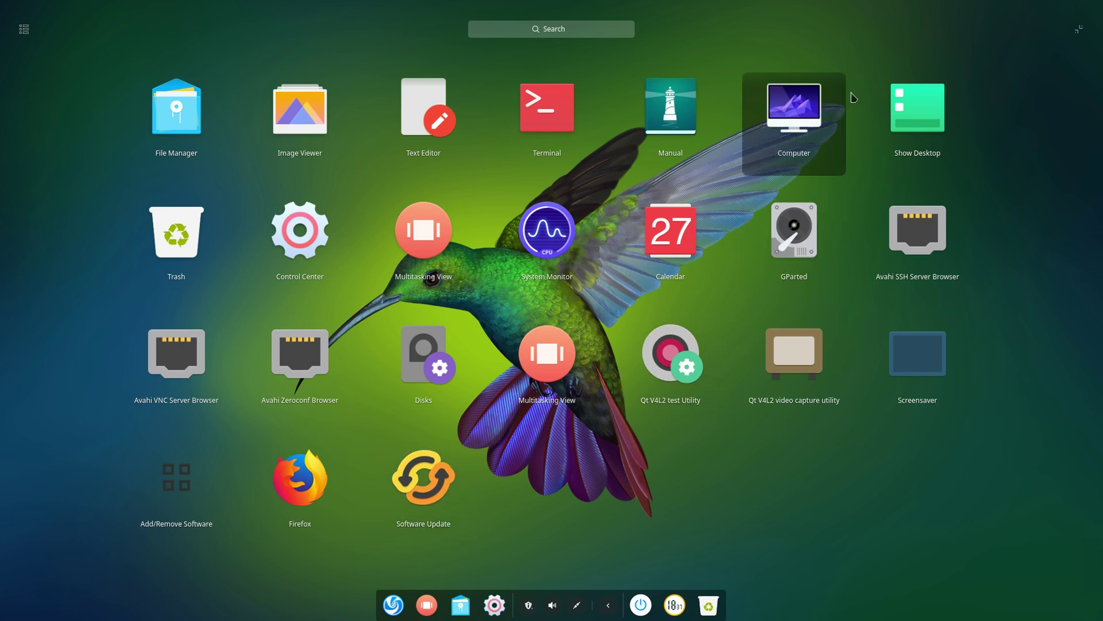
# - Try the launcher's compact menu, return to full-screen, then close the launcher
pyautogui.click(1084, 33)
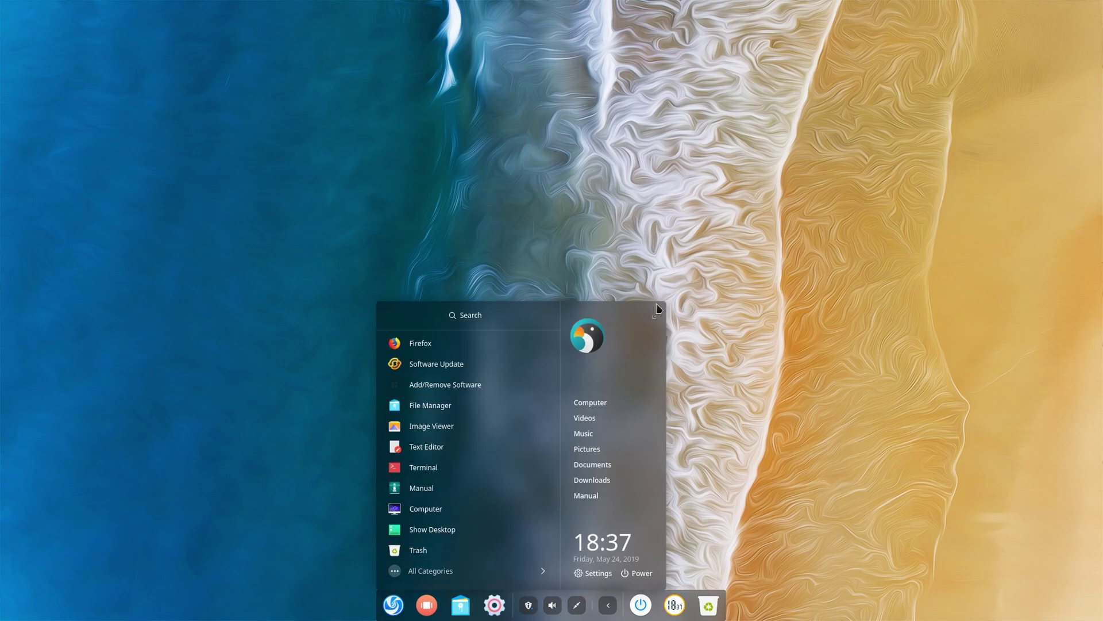
pyautogui.click(654, 316)
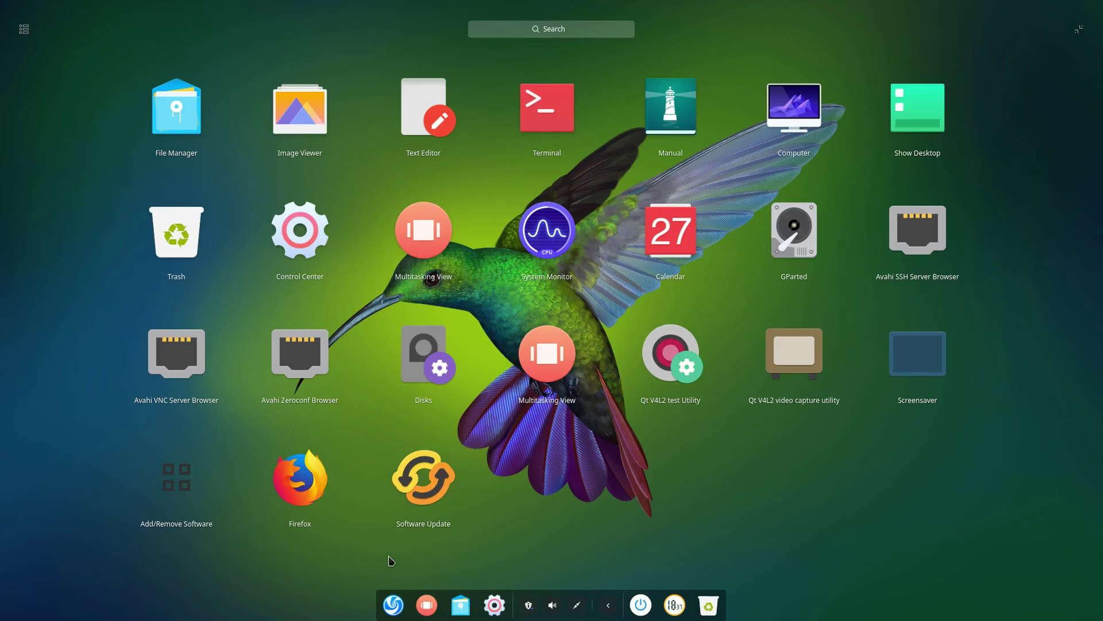
pyautogui.click(393, 604)
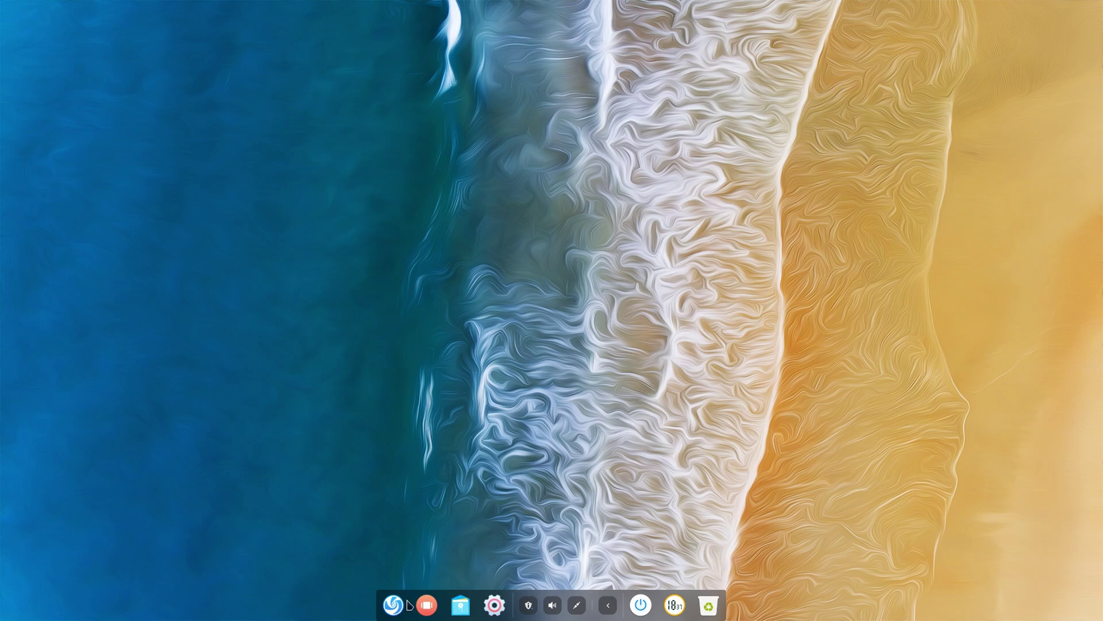
pyautogui.click(461, 603)
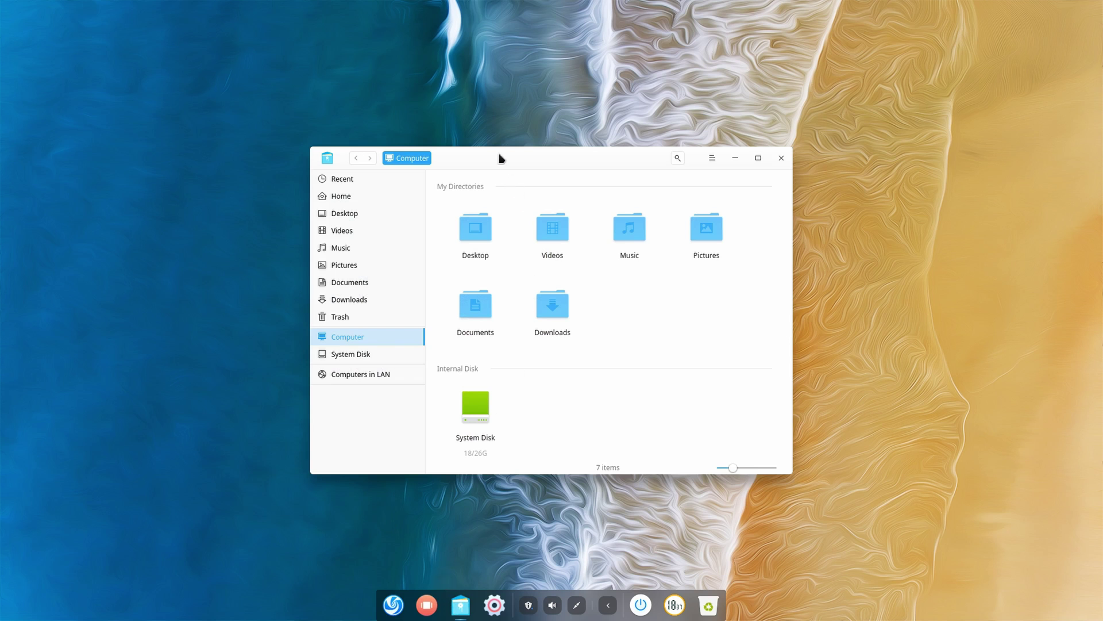
pyautogui.moveTo(502, 162); pyautogui.dragTo(352, 156)
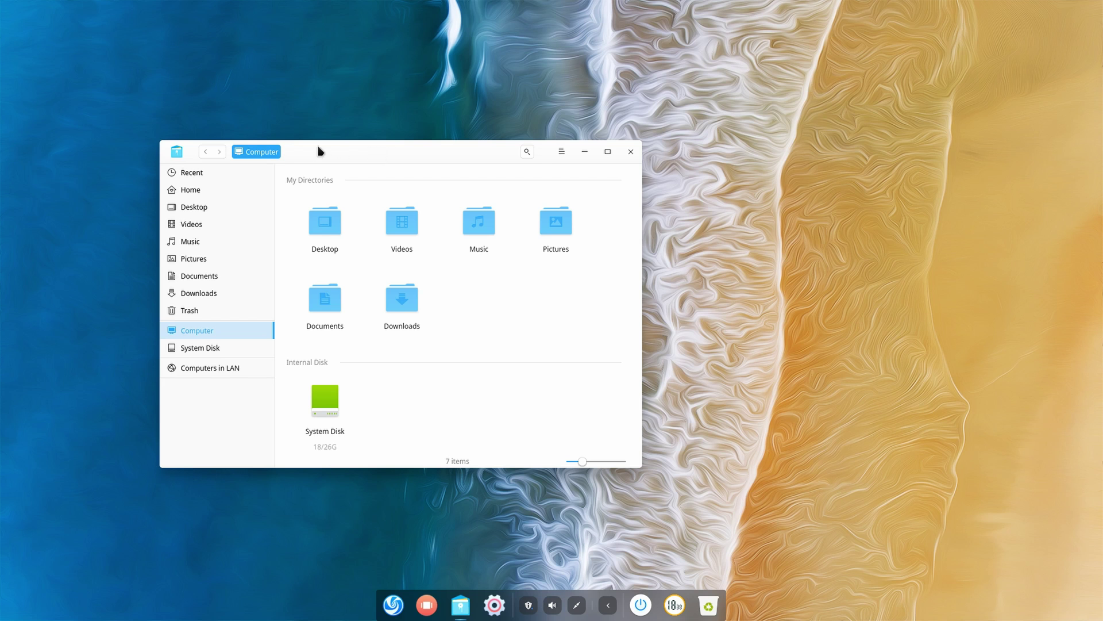
pyautogui.moveTo(310, 144); pyautogui.dragTo(185, 29)
pyautogui.moveTo(36, 39); pyautogui.dragTo(290, 43)
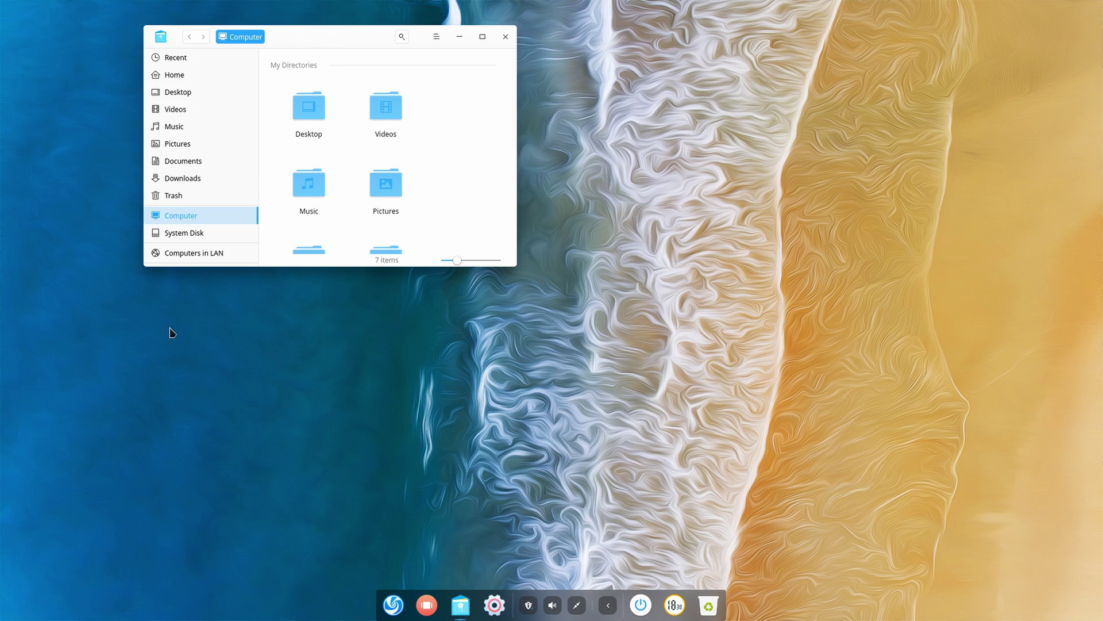
pyautogui.moveTo(339, 40); pyautogui.dragTo(11, 561)
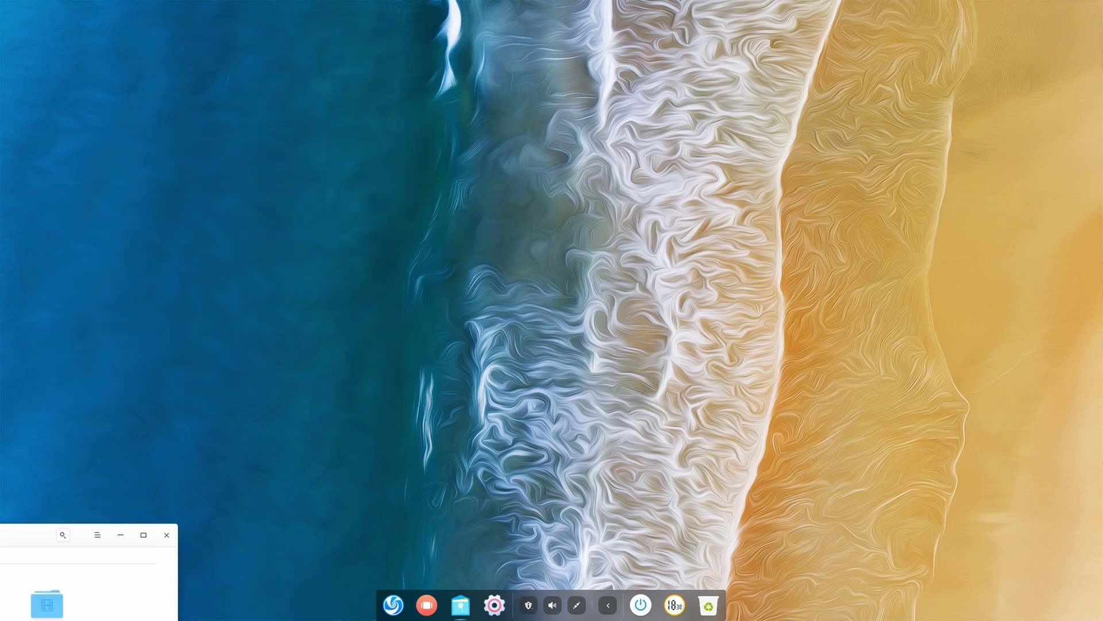
pyautogui.moveTo(34, 437); pyautogui.dragTo(143, 437)
pyautogui.moveTo(159, 319); pyautogui.dragTo(144, 370)
pyautogui.moveTo(436, 320); pyautogui.dragTo(436, 316)
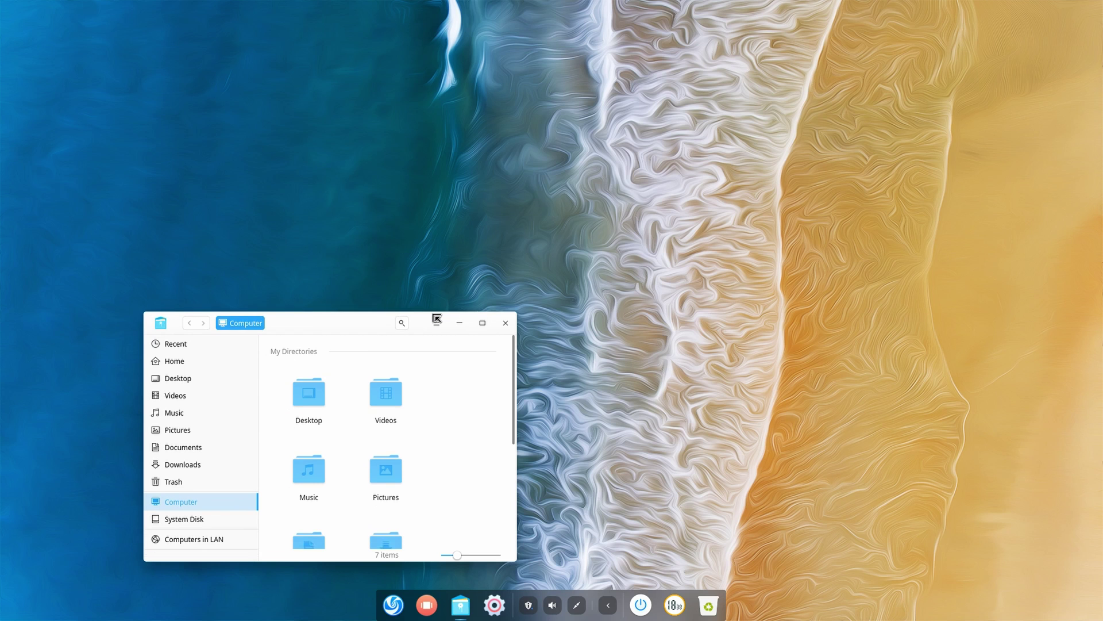
pyautogui.click(505, 322)
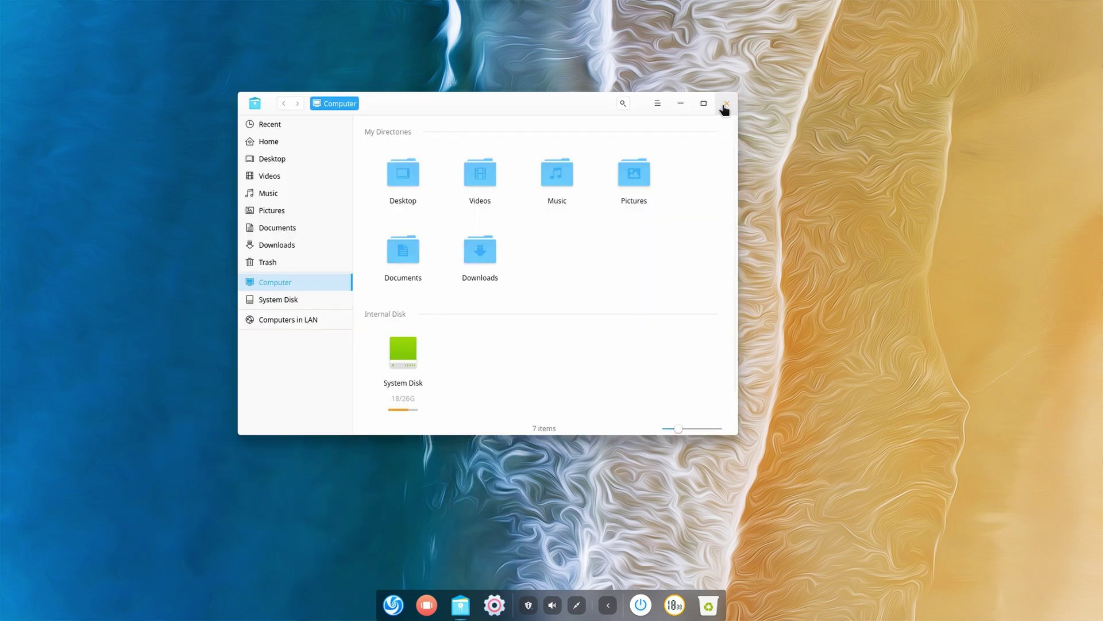
pyautogui.moveTo(741, 108); pyautogui.dragTo(766, 101)
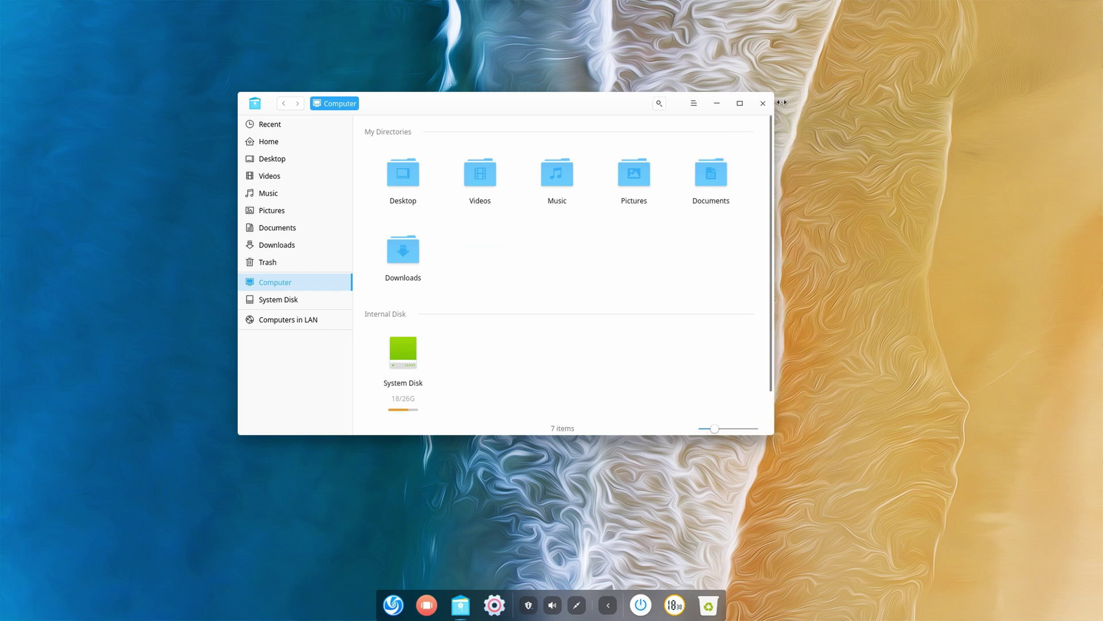
pyautogui.click(758, 103)
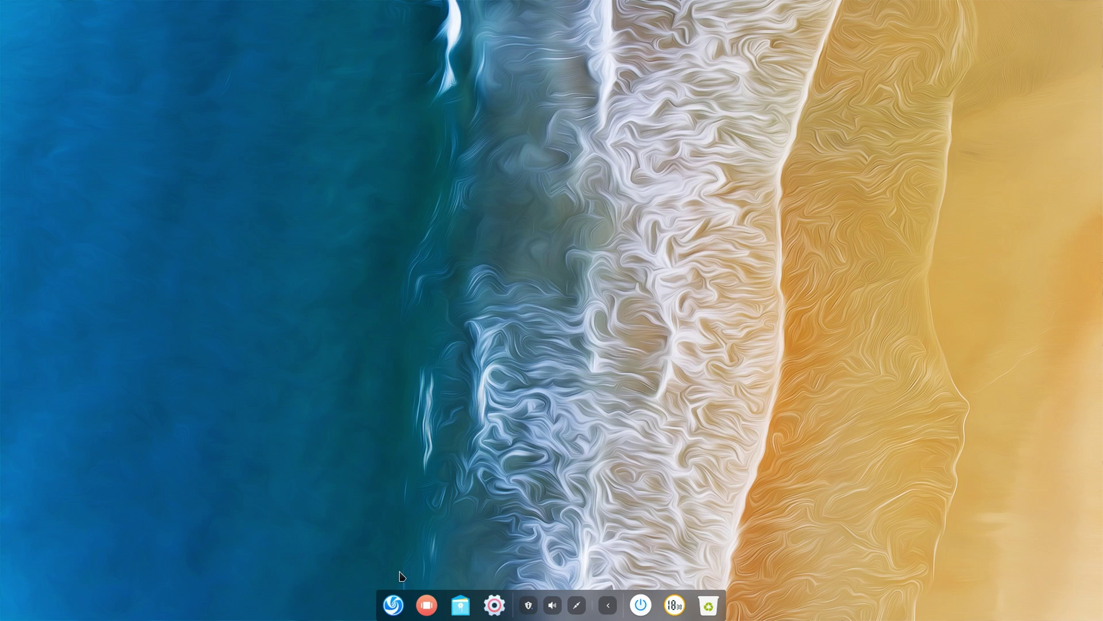
# - Apply the rainbow-wave wallpaper from the next page of wallpaper choices
pyautogui.rightClick(348, 442)
pyautogui.click(371, 585)
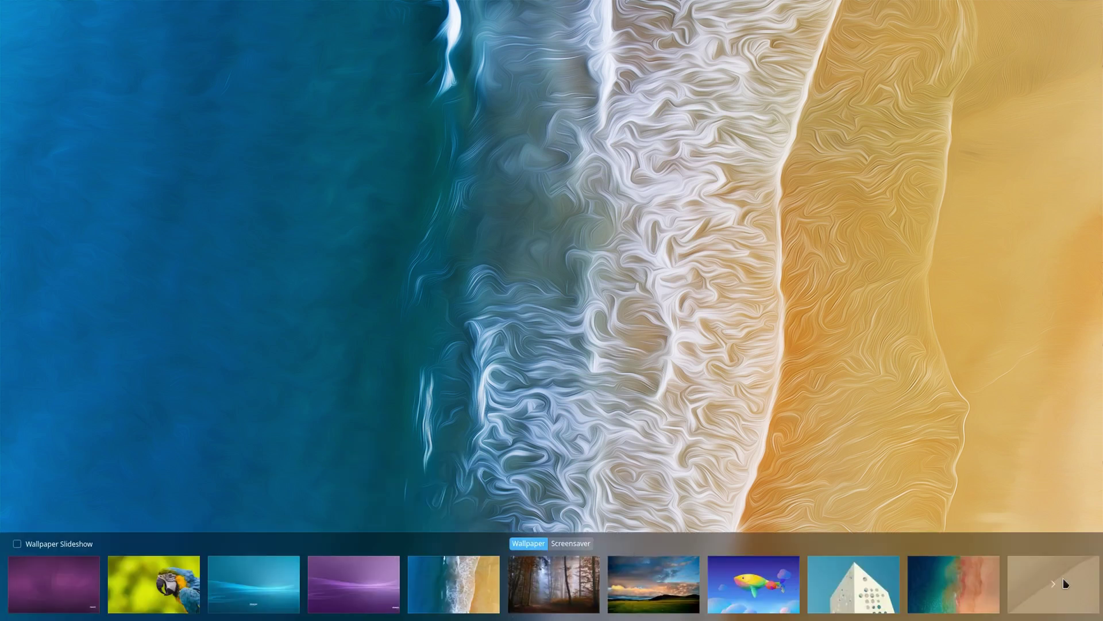
pyautogui.click(1063, 578)
pyautogui.click(859, 580)
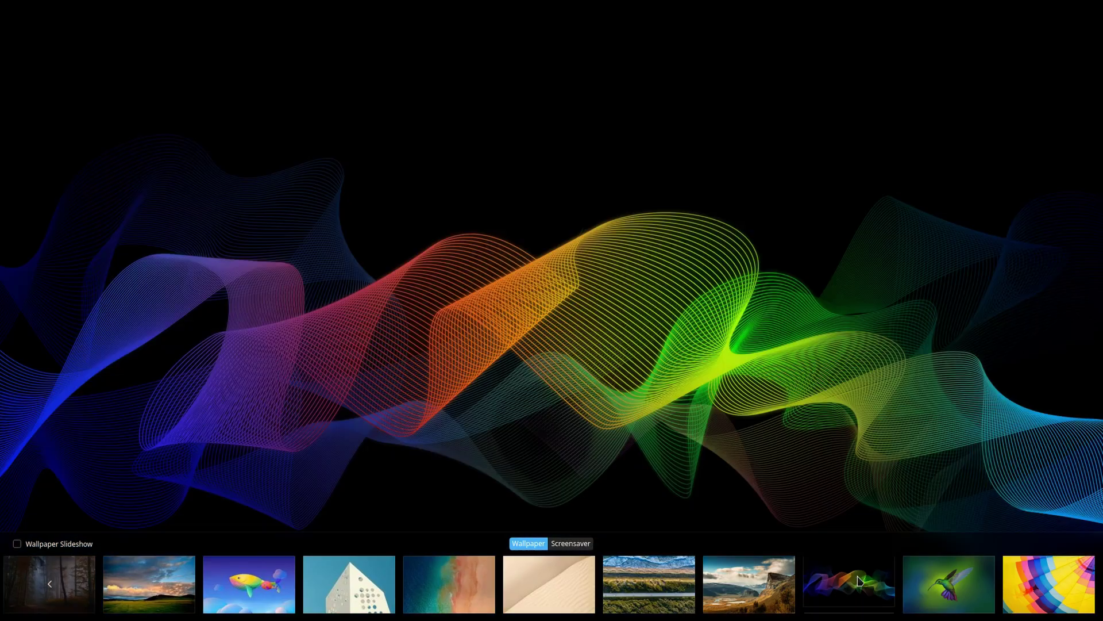
pyautogui.click(768, 467)
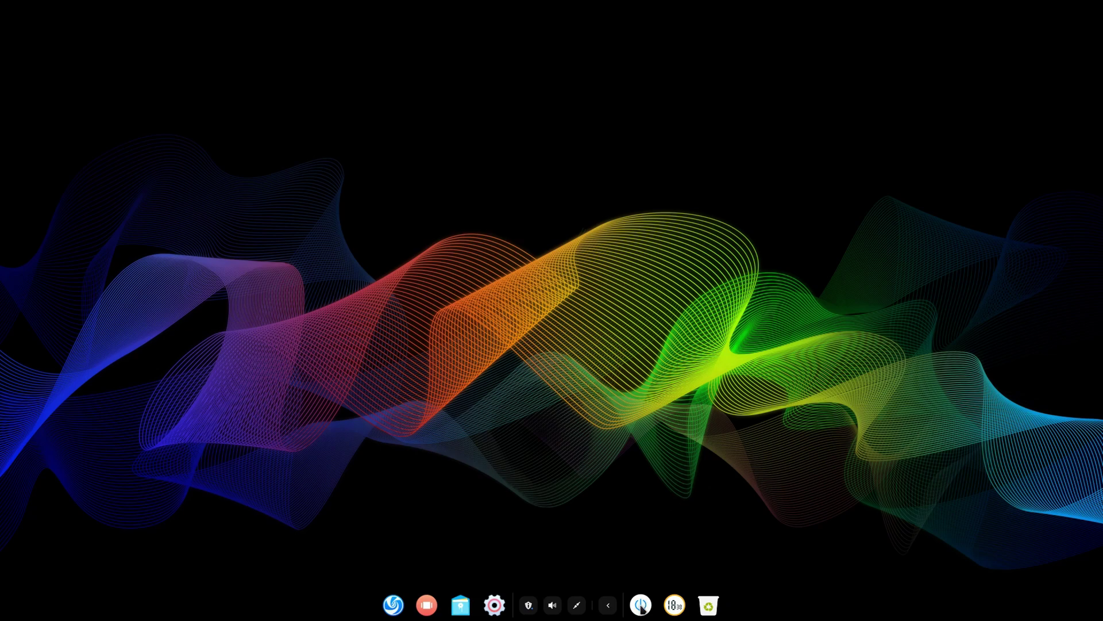
# - Open and dismiss the shutdown screen, then open and close the launcher
pyautogui.click(640, 605)
pyautogui.click(510, 480)
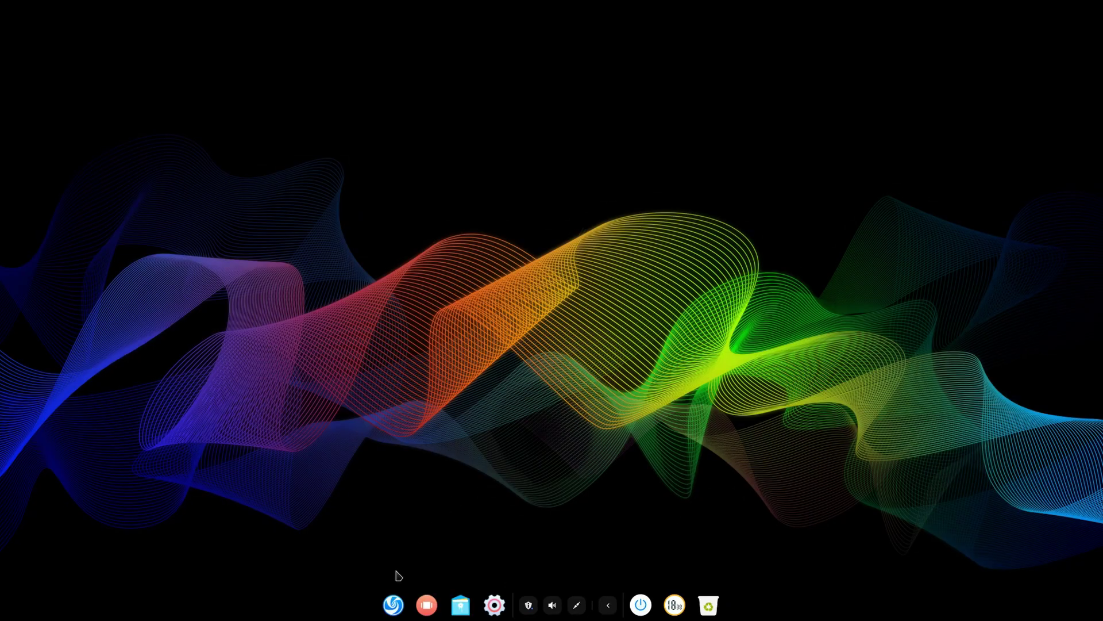
pyautogui.click(393, 604)
pyautogui.click(397, 534)
# - Restore the beach wallpaper
pyautogui.rightClick(396, 537)
pyautogui.click(420, 524)
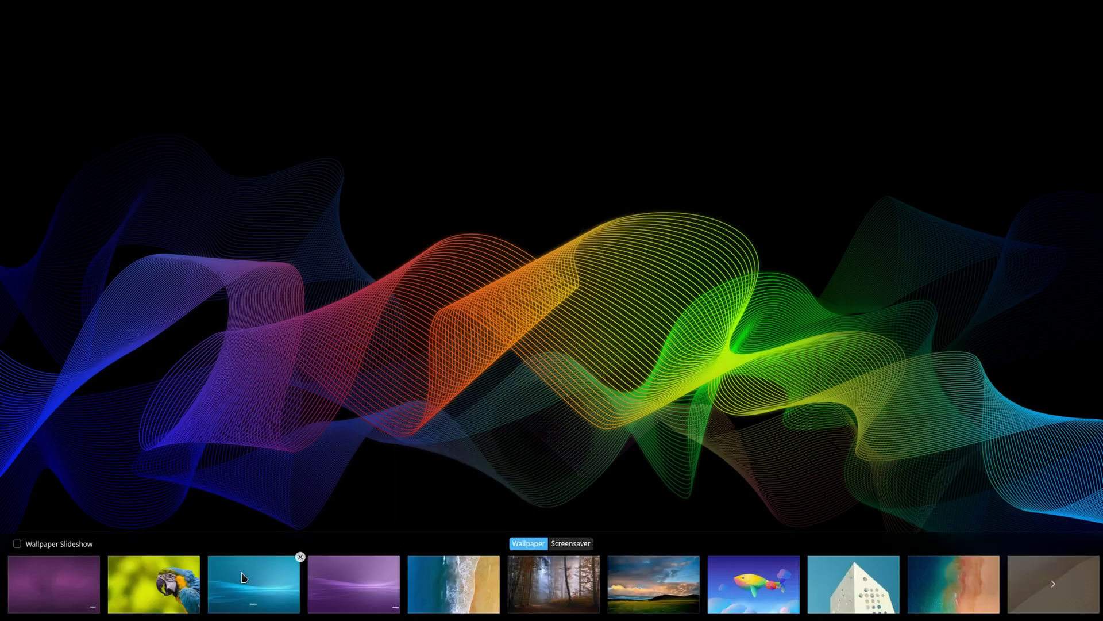
pyautogui.click(482, 579)
pyautogui.click(352, 520)
# - Preview the whale wallpaper but keep the beach wallpaper
pyautogui.rightClick(341, 511)
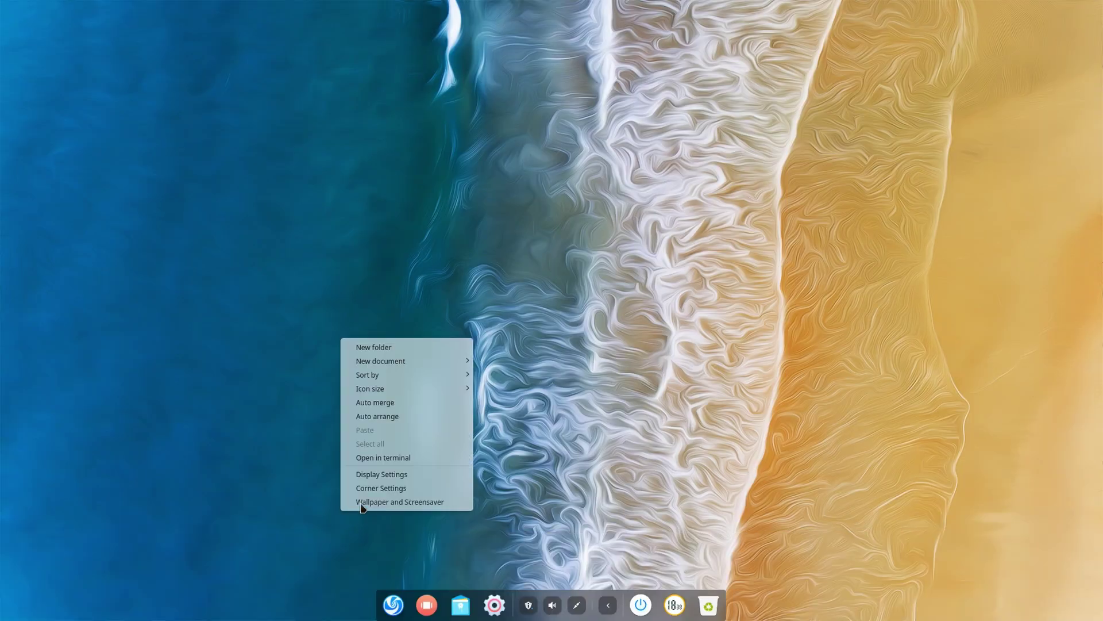
pyautogui.click(362, 503)
pyautogui.click(716, 587)
pyautogui.click(715, 522)
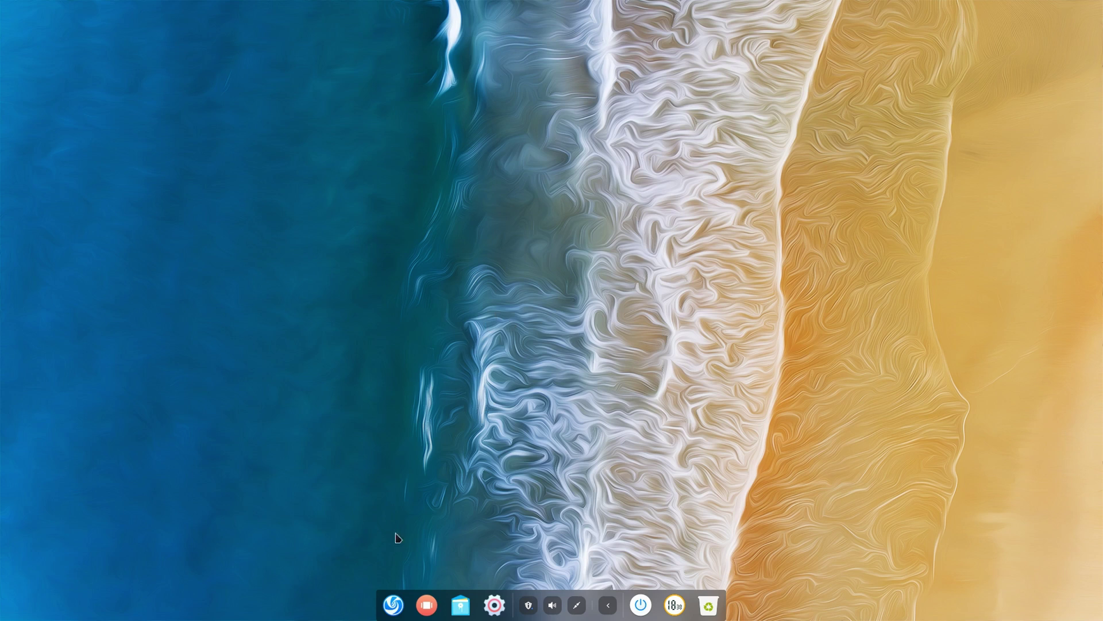
# - Make the parrot image the wallpaper and open the full-screen launcher over it
pyautogui.click(394, 605)
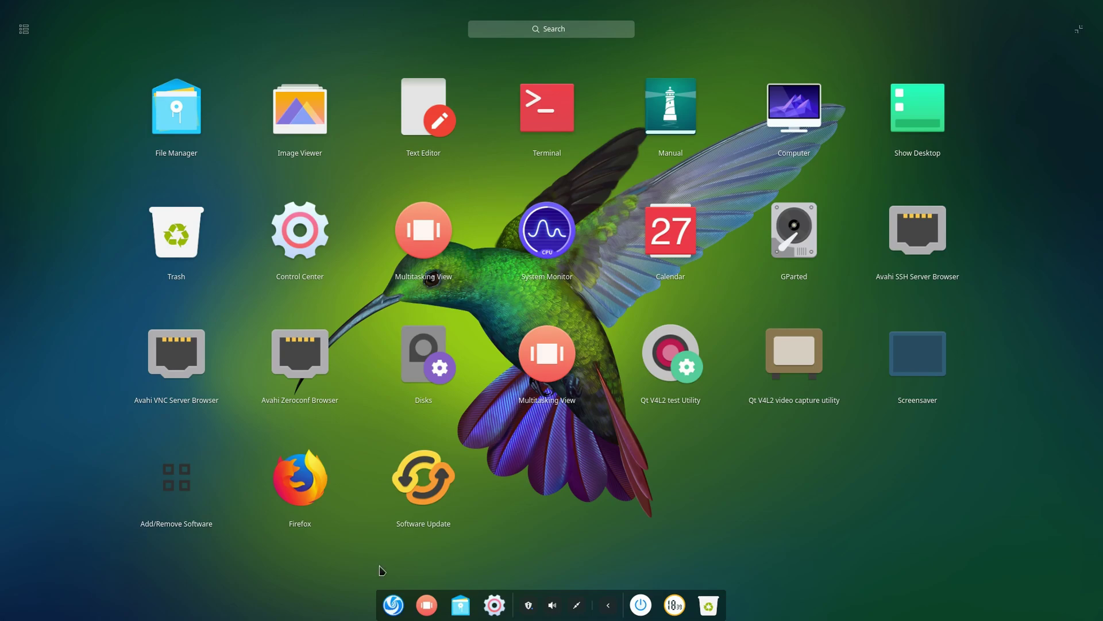
pyautogui.click(393, 605)
pyautogui.rightClick(367, 524)
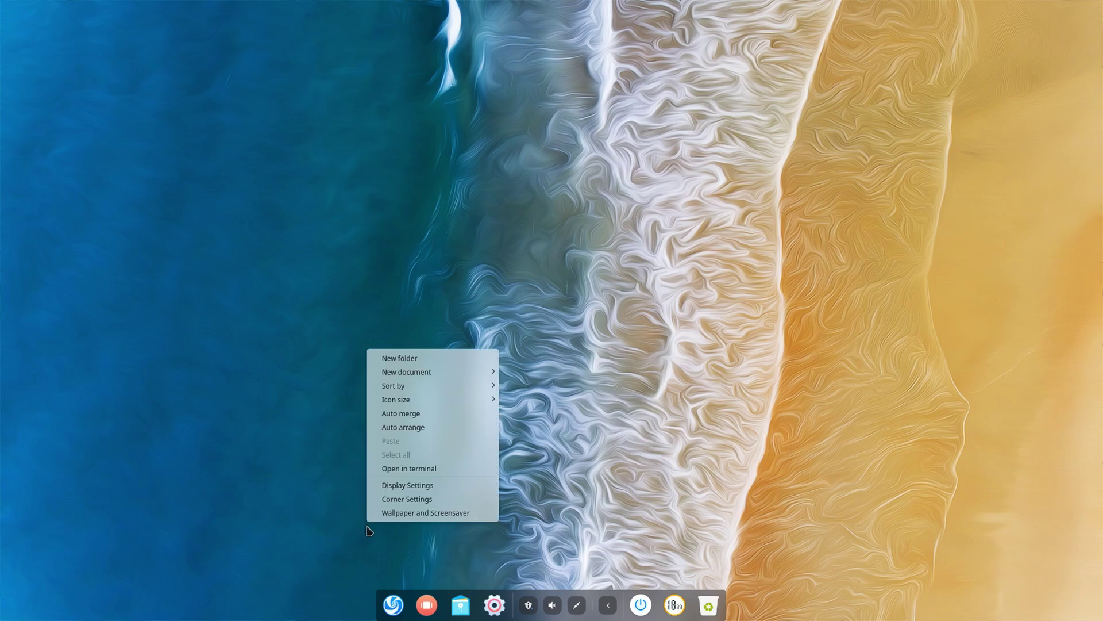
pyautogui.click(393, 513)
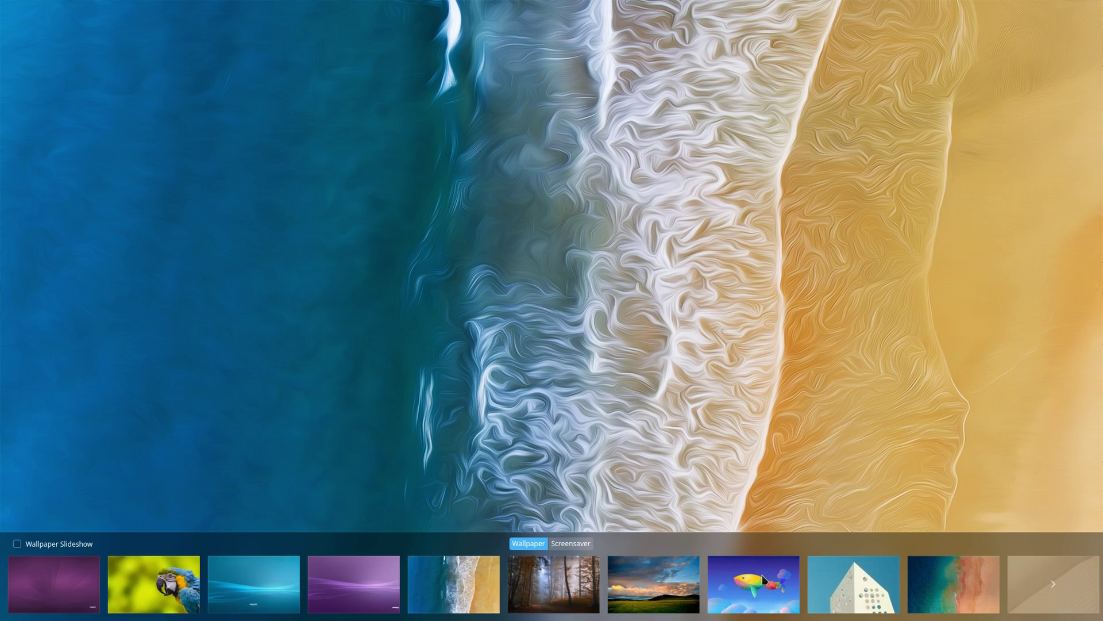
pyautogui.click(161, 575)
pyautogui.click(168, 435)
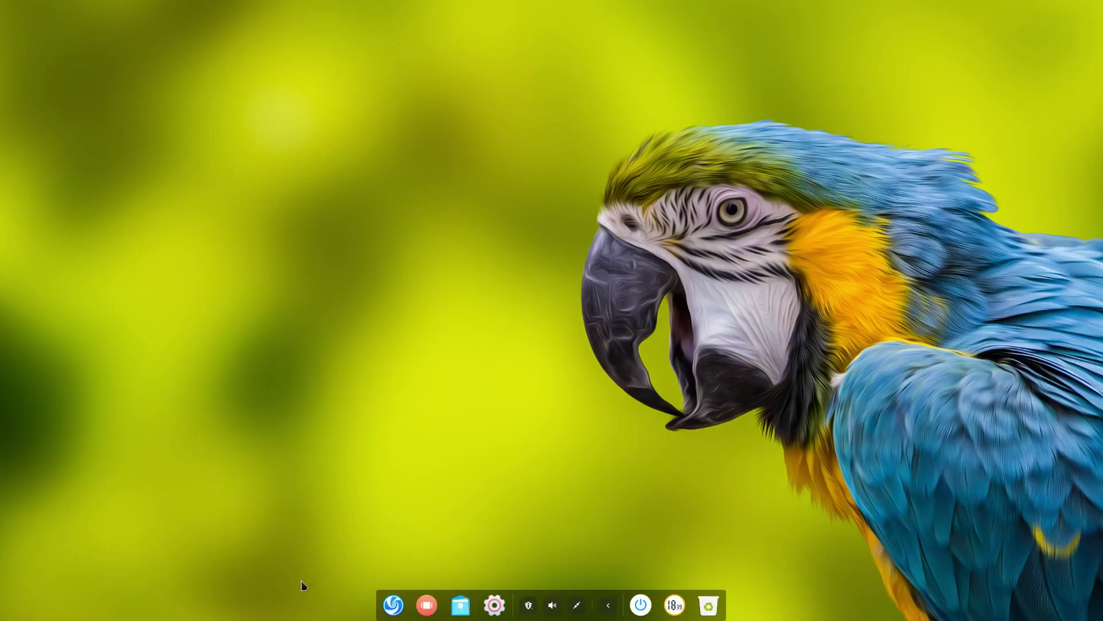
pyautogui.click(395, 605)
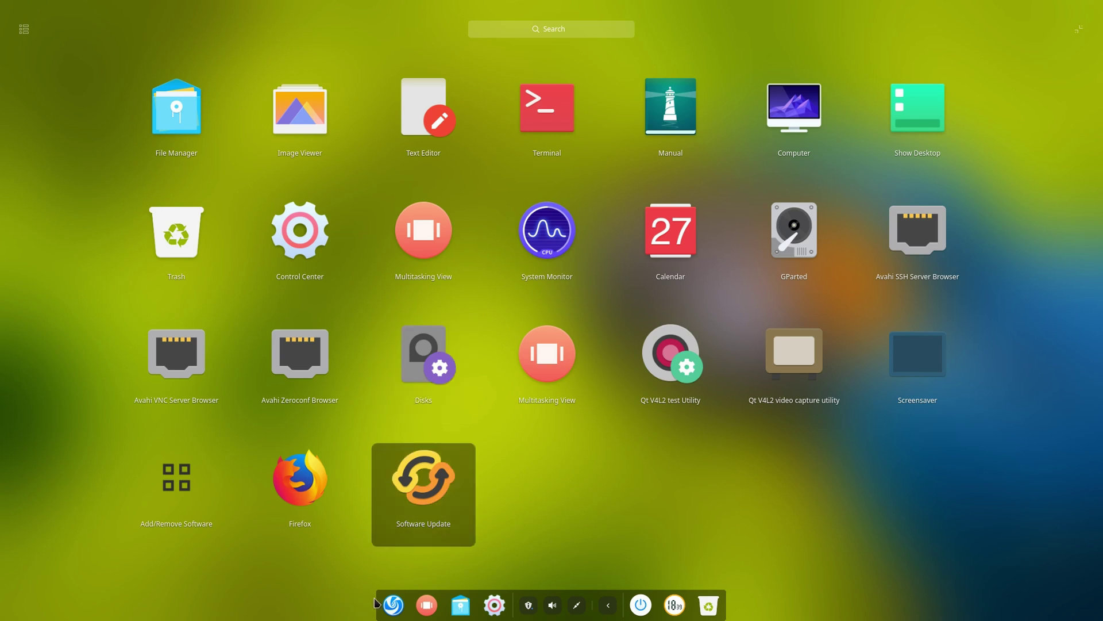
# - Launch Terminal, run screenfetch, and highlight its WM: KWin output line
pyautogui.click(536, 124)
pyautogui.moveTo(393, 106); pyautogui.dragTo(392, 130)
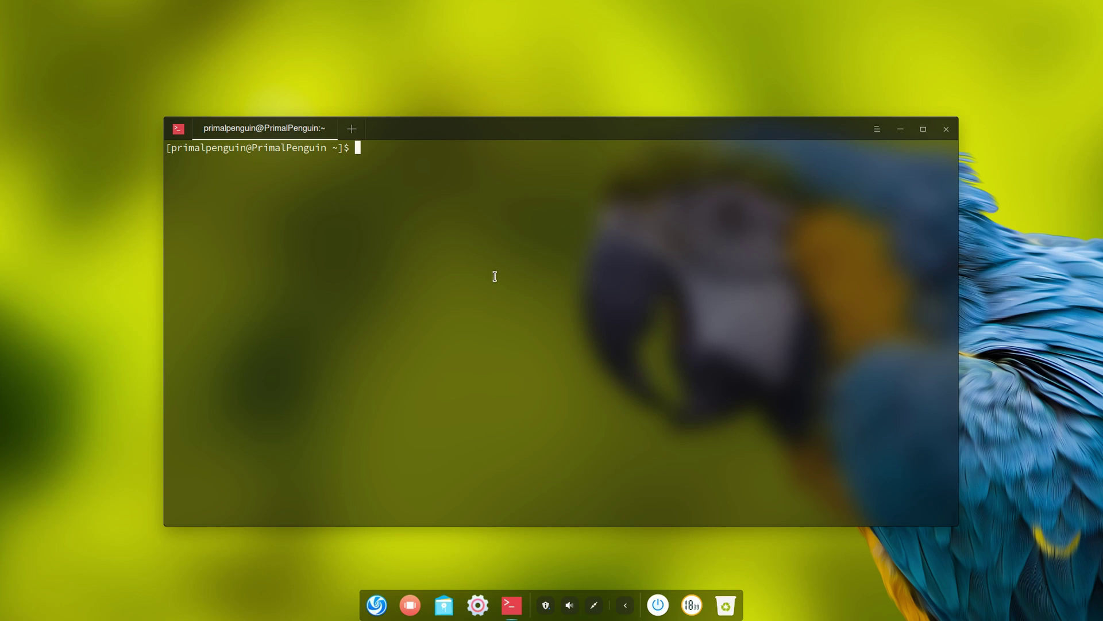
pyautogui.write('screenfetch')
pyautogui.press('Return')
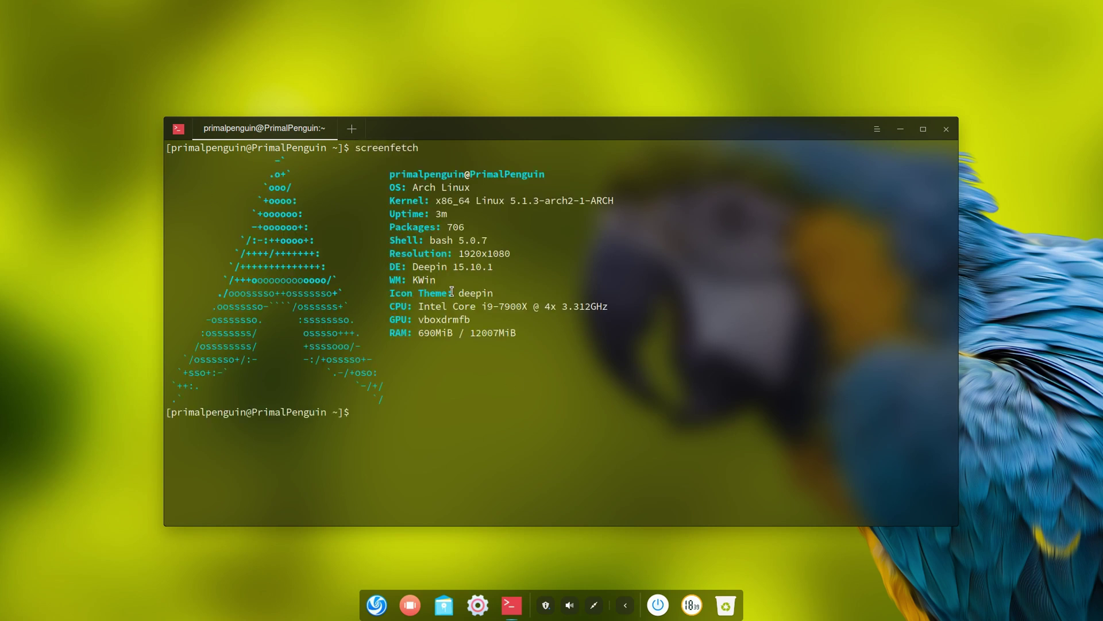
pyautogui.moveTo(448, 282); pyautogui.dragTo(322, 280)
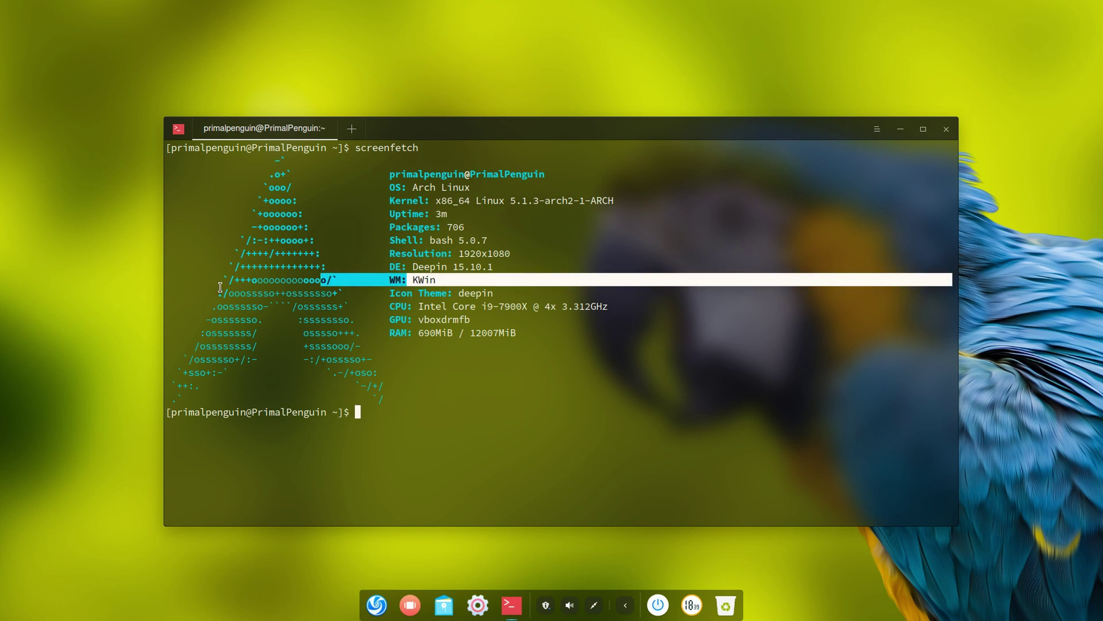
pyautogui.click(619, 230)
# - Minimise the terminal and open the full-screen application launcher
pyautogui.click(900, 130)
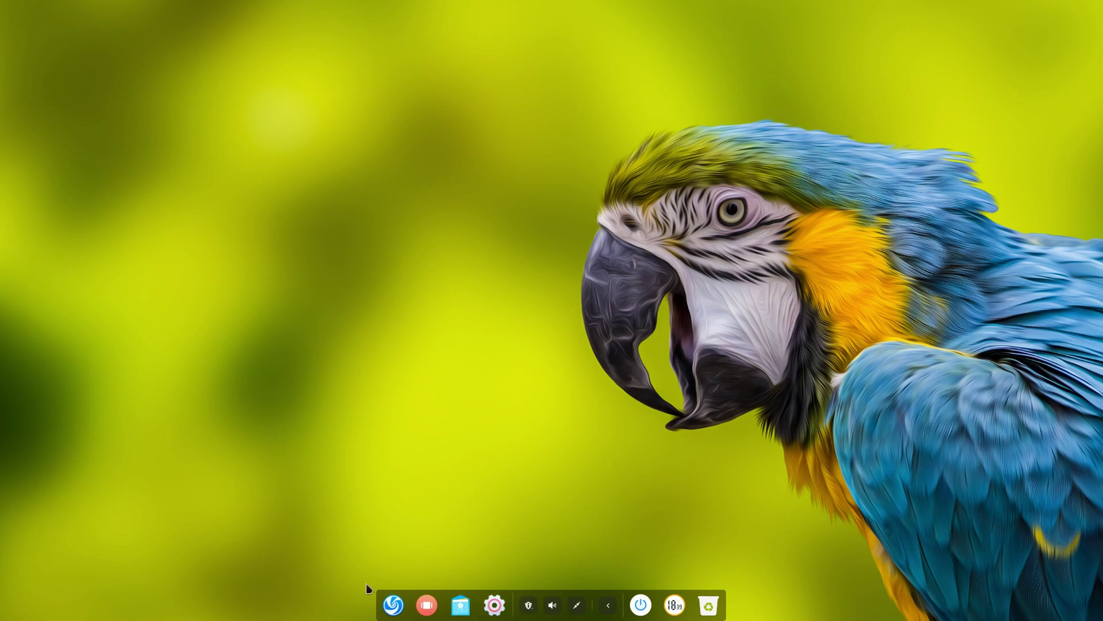
pyautogui.click(394, 605)
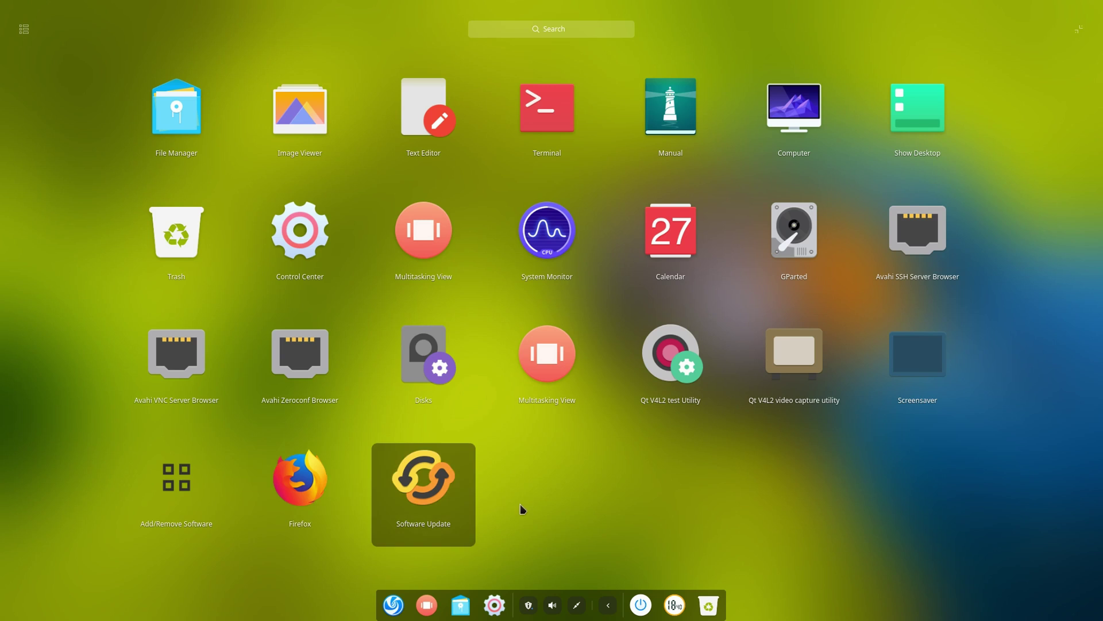
# - Launch Software Update, review the 291.8 MB updates list, and go back to Package Manager
pyautogui.click(419, 510)
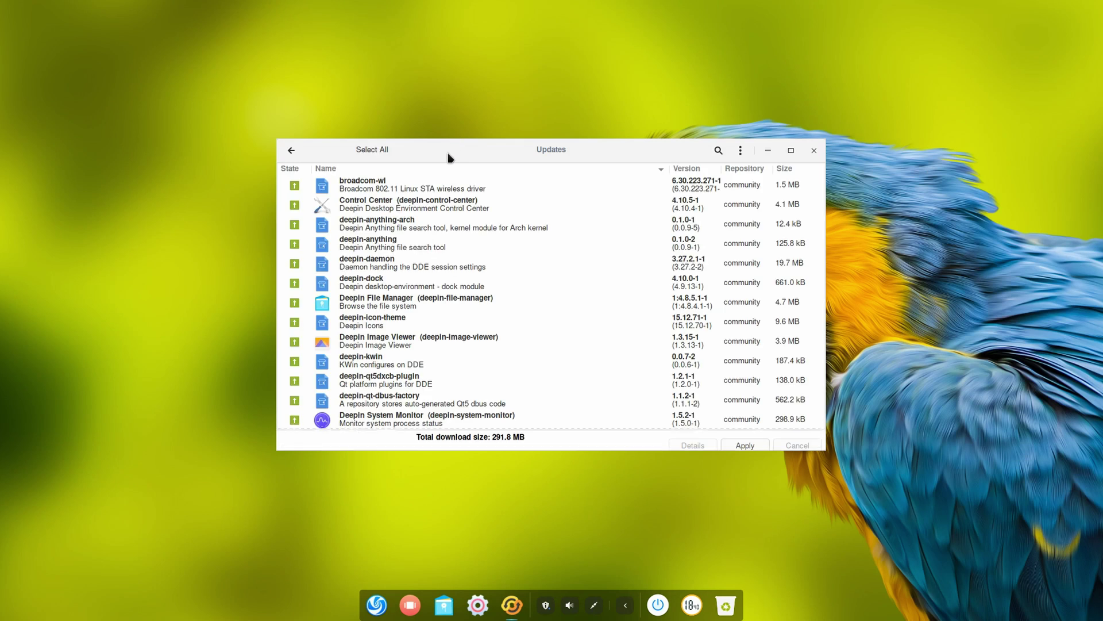
pyautogui.moveTo(450, 155); pyautogui.dragTo(407, 215)
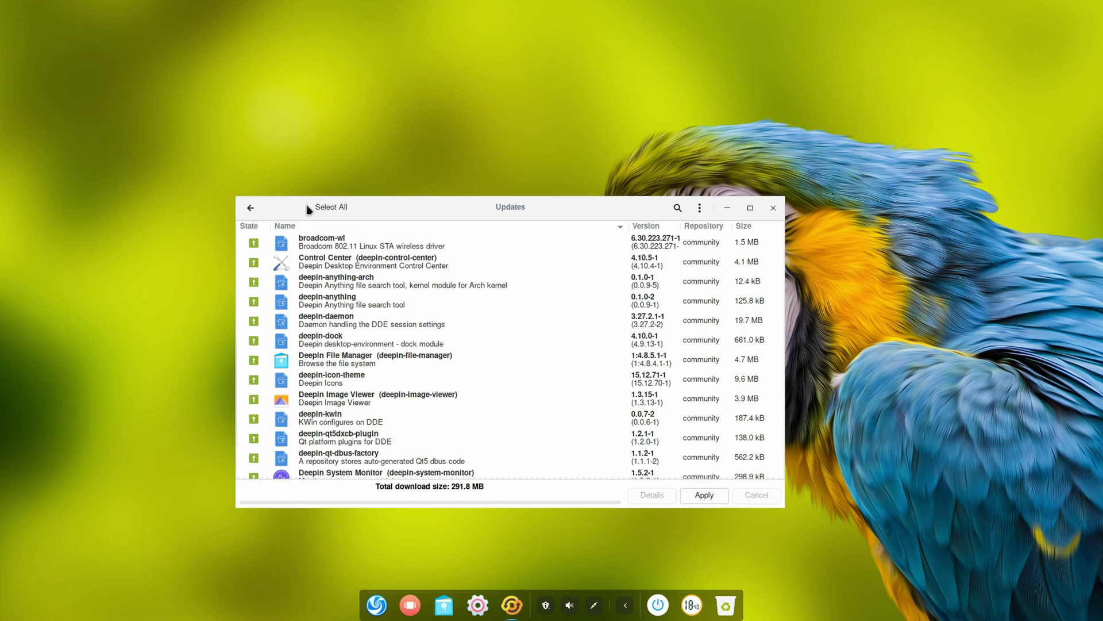
pyautogui.click(251, 207)
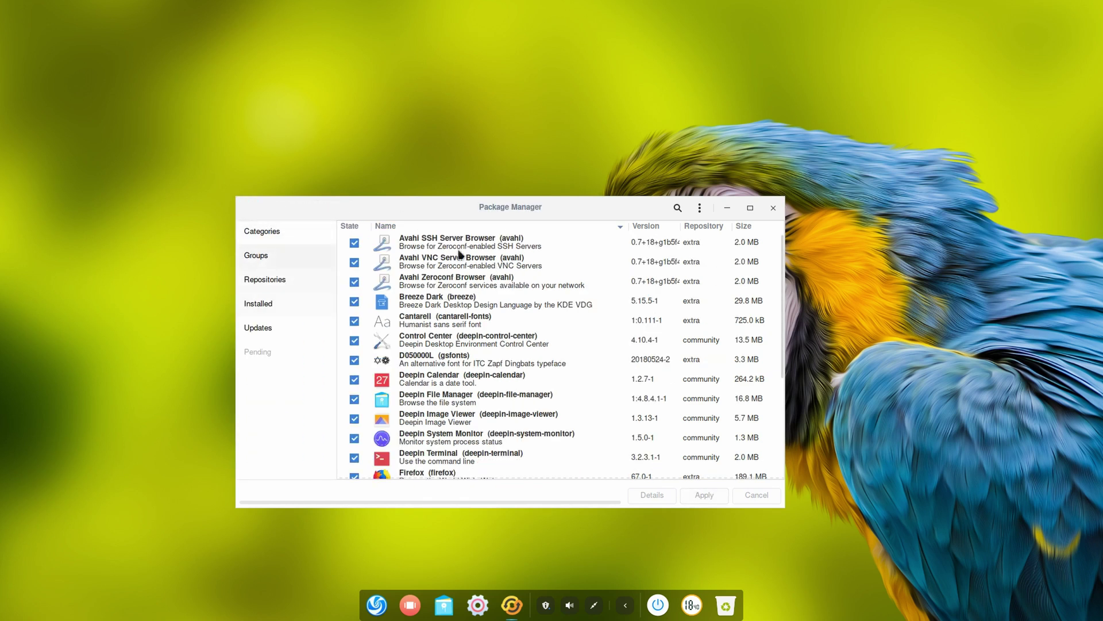
# - Search 'kde settings', mark KDE System Settings for installation and apply
pyautogui.click(676, 209)
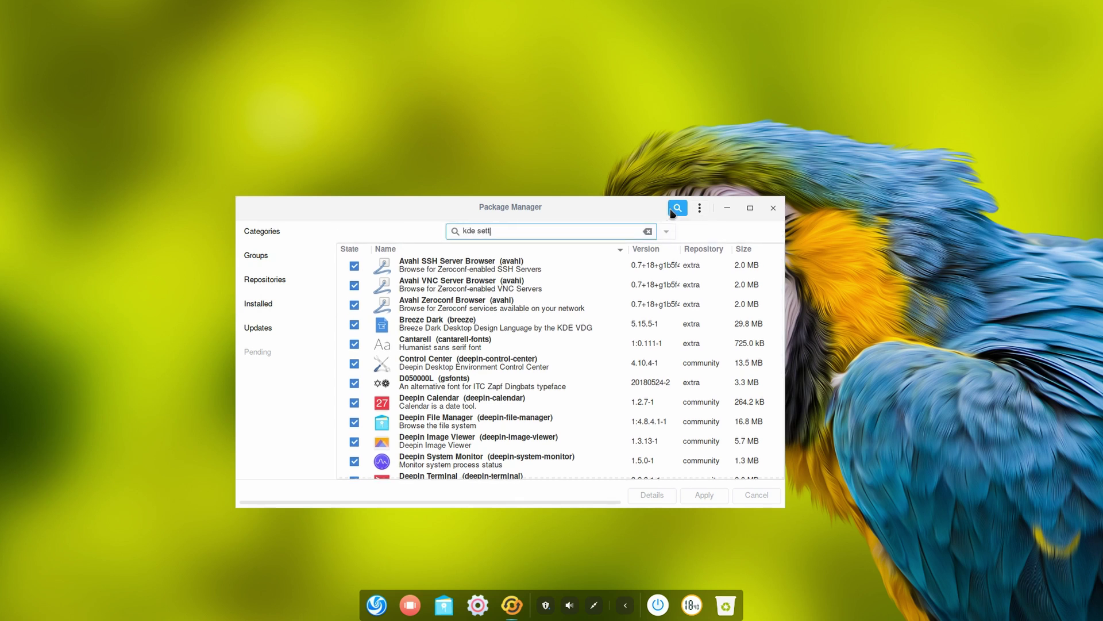
pyautogui.press('Return')
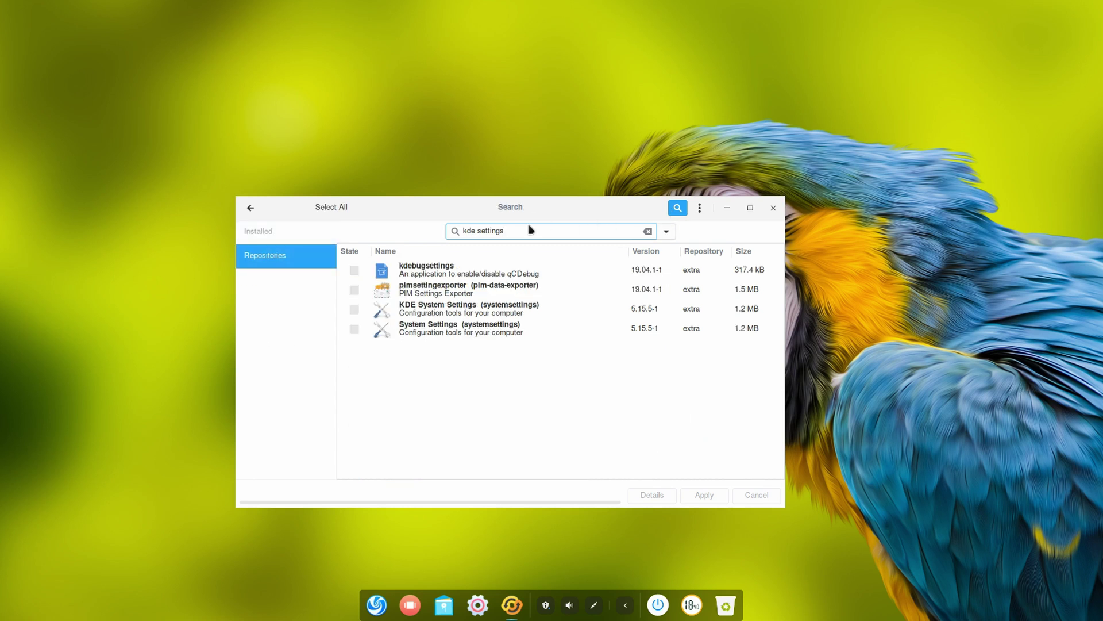
pyautogui.click(355, 311)
pyautogui.click(701, 496)
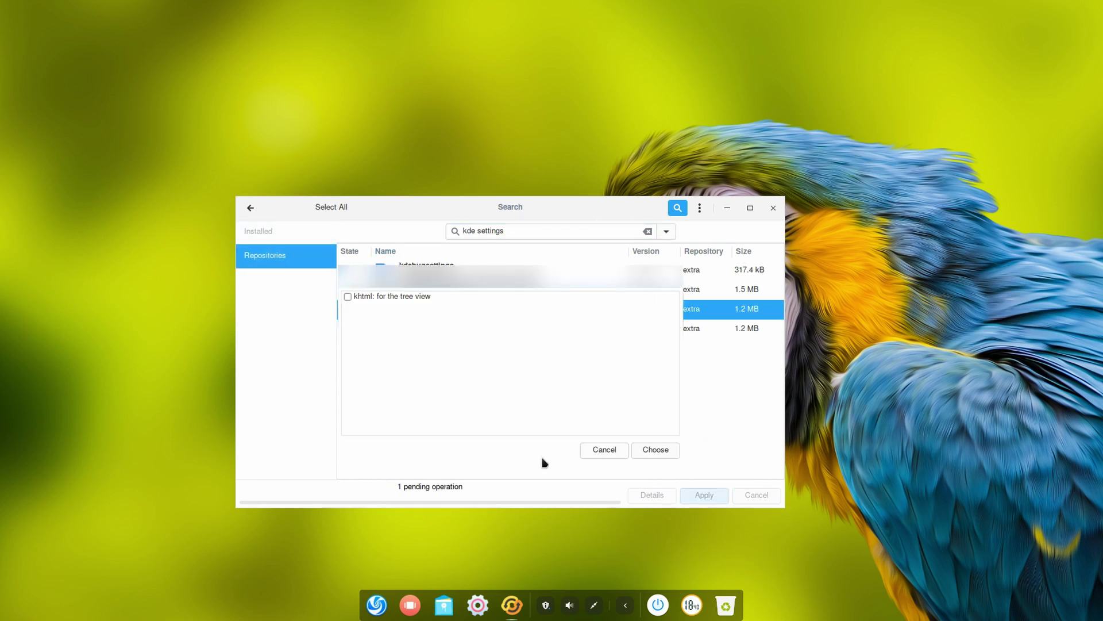
# - Skip optional deps, pick phonon-qt5-gstreamer, cancel the 72.3 MB summary, and close Pamac
pyautogui.click(600, 449)
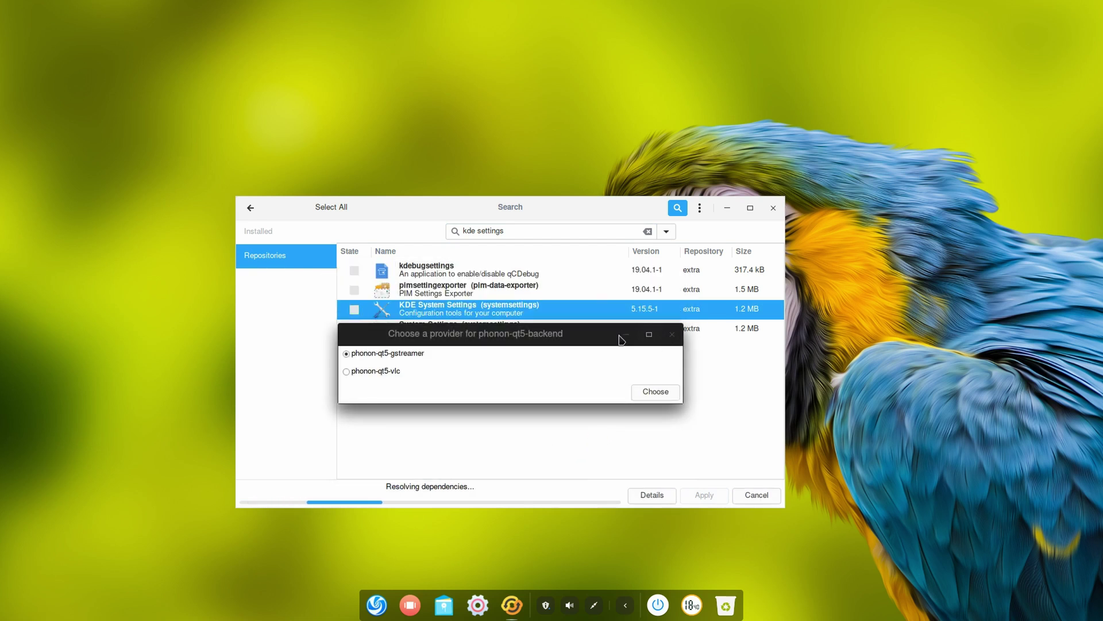
pyautogui.click(648, 394)
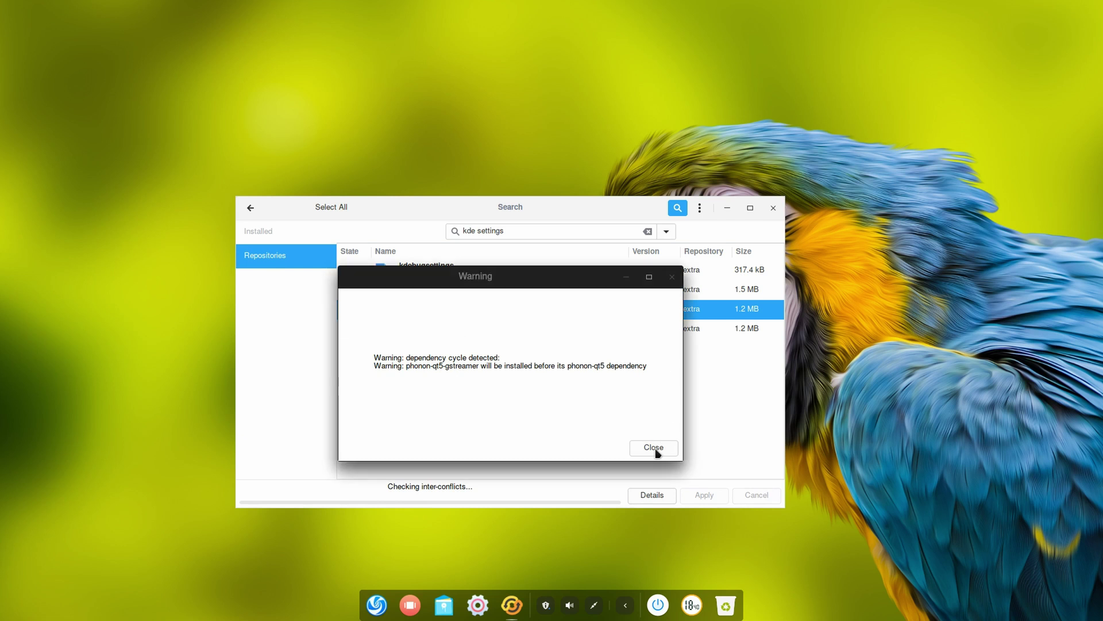
pyautogui.press('Return')
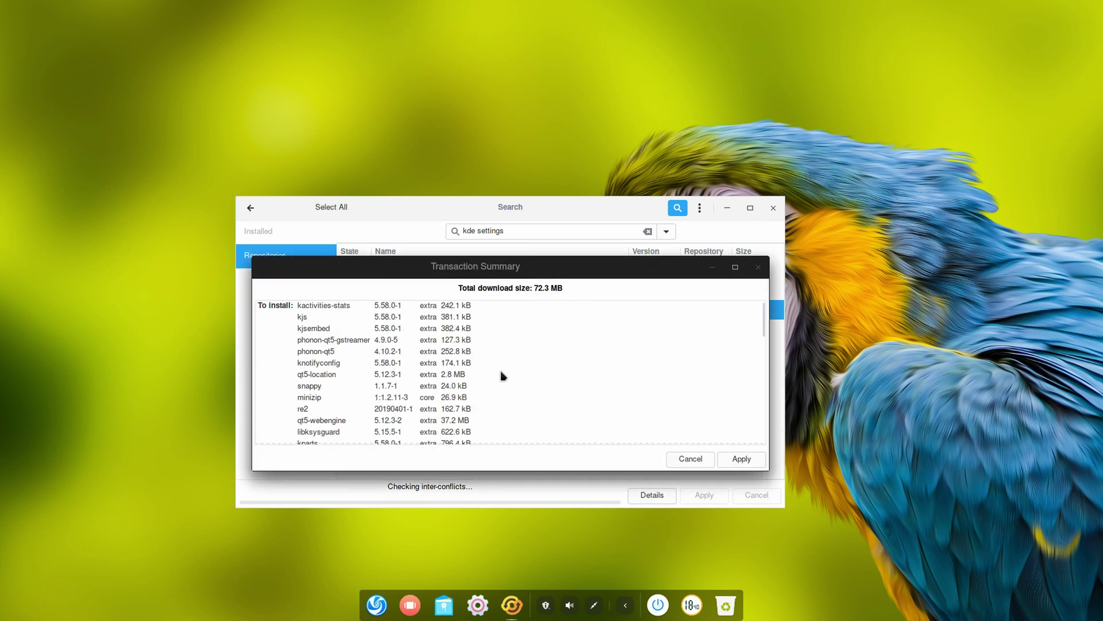
pyautogui.moveTo(762, 319)
pyautogui.mouseDown()
pyautogui.moveTo(762, 440)
pyautogui.moveTo(749, 313)
pyautogui.mouseUp()
pyautogui.click(692, 457)
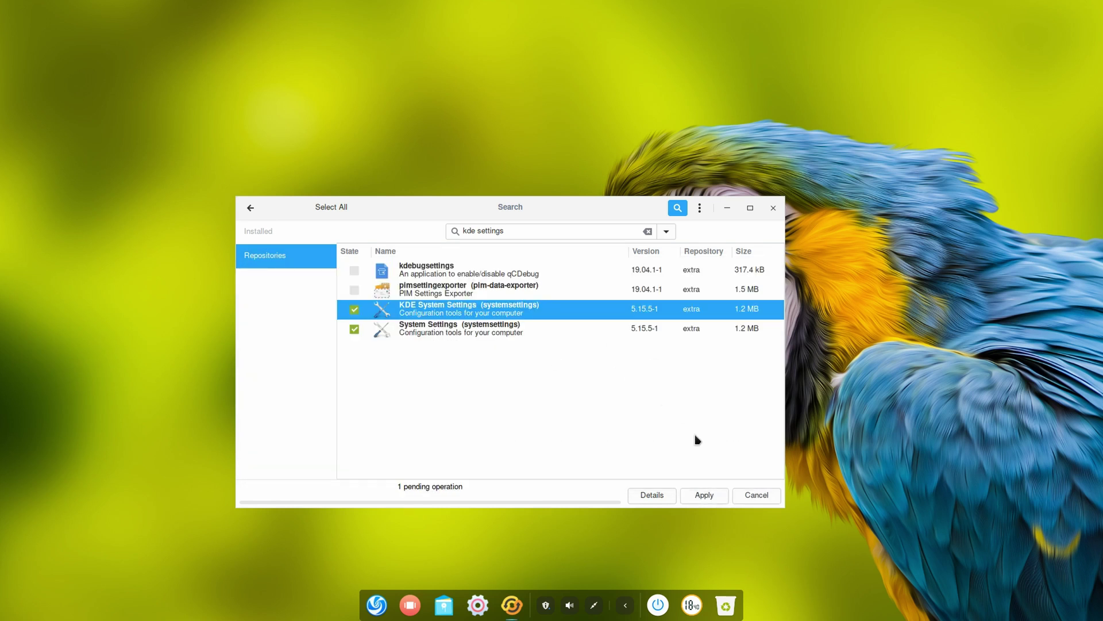
pyautogui.click(775, 209)
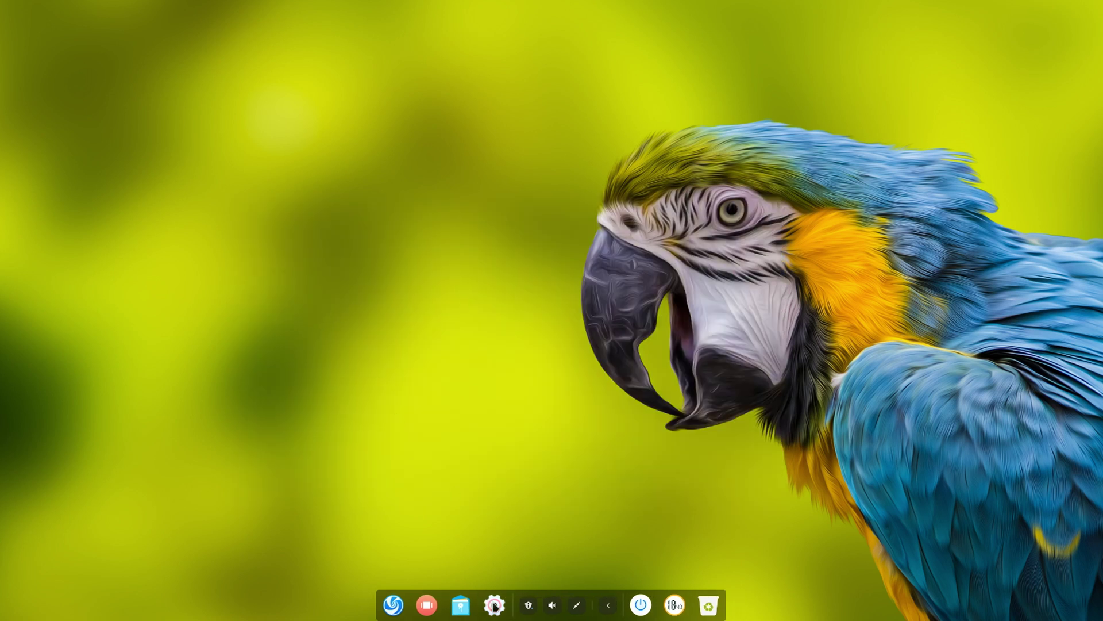
pyautogui.click(494, 605)
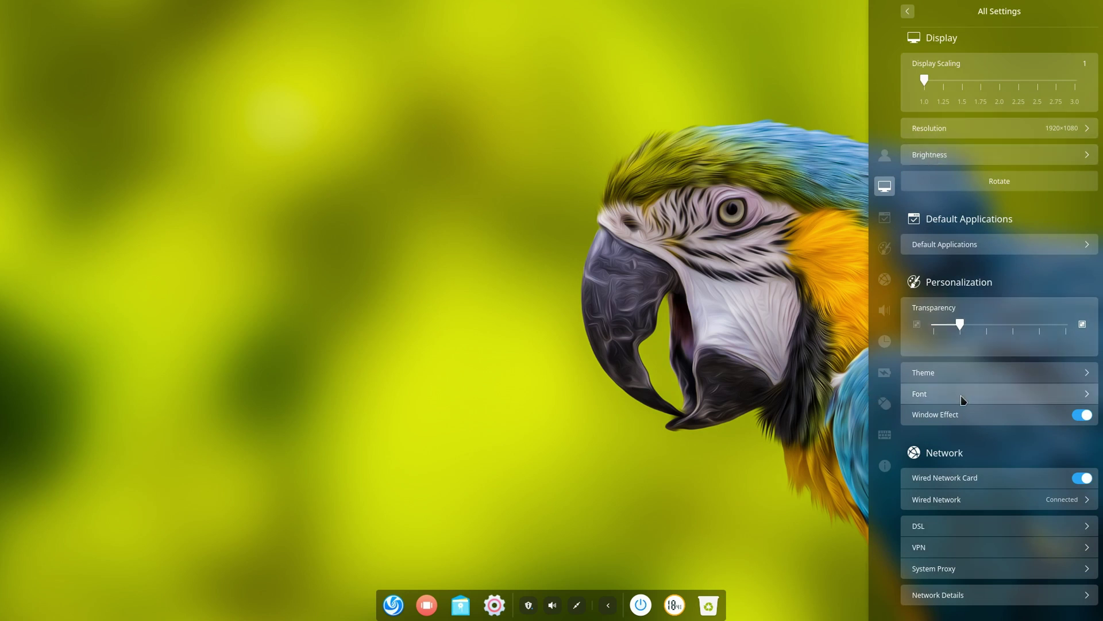
pyautogui.click(968, 374)
pyautogui.scroll(-10, 953, 270)
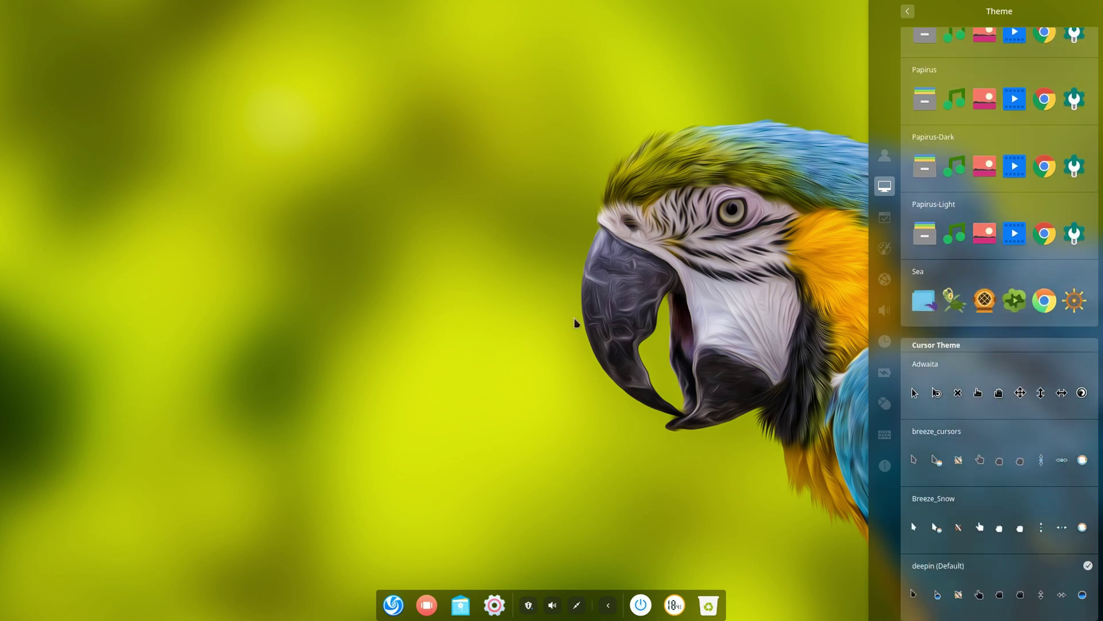
pyautogui.click(547, 325)
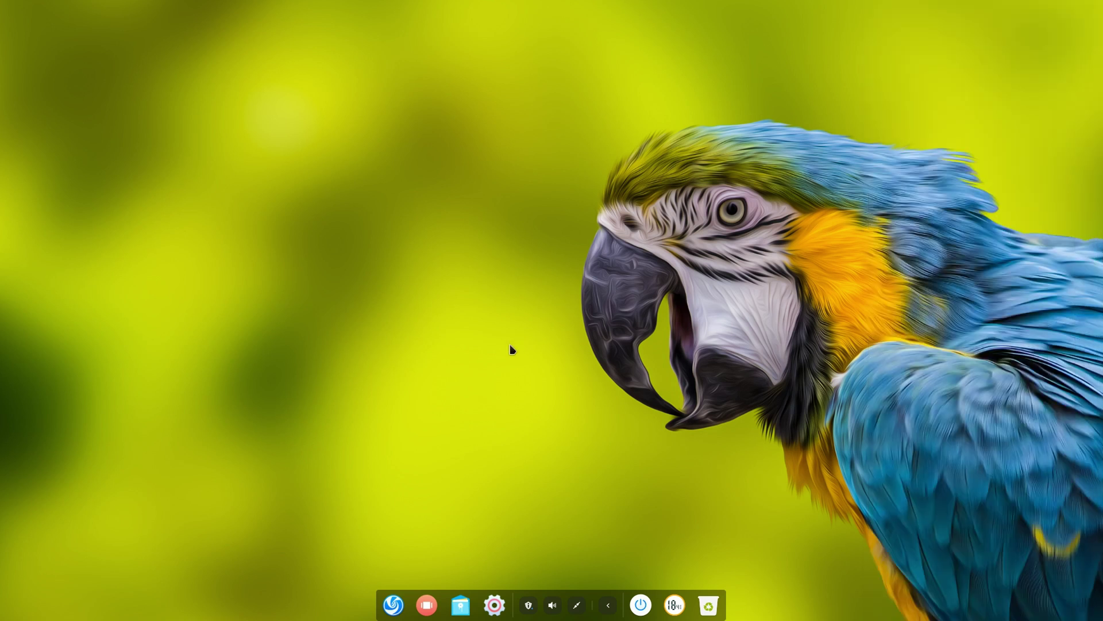
# - Open the file manager and view System Disk properties: 26.1 GB total, 8.1 GB free
pyautogui.click(460, 603)
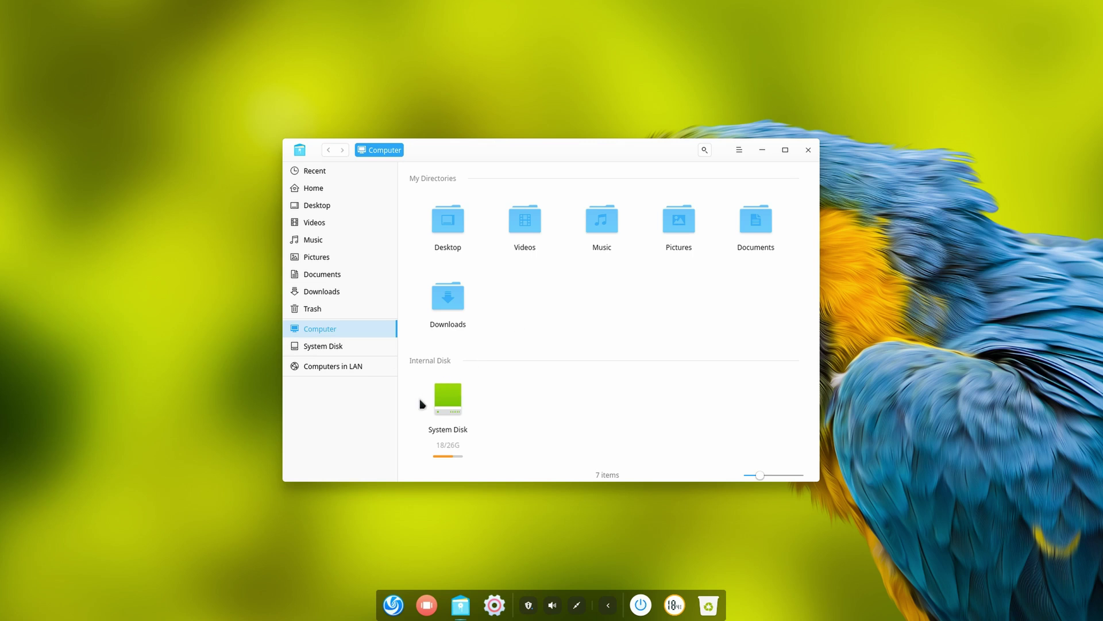
pyautogui.scroll(-1, 422, 403)
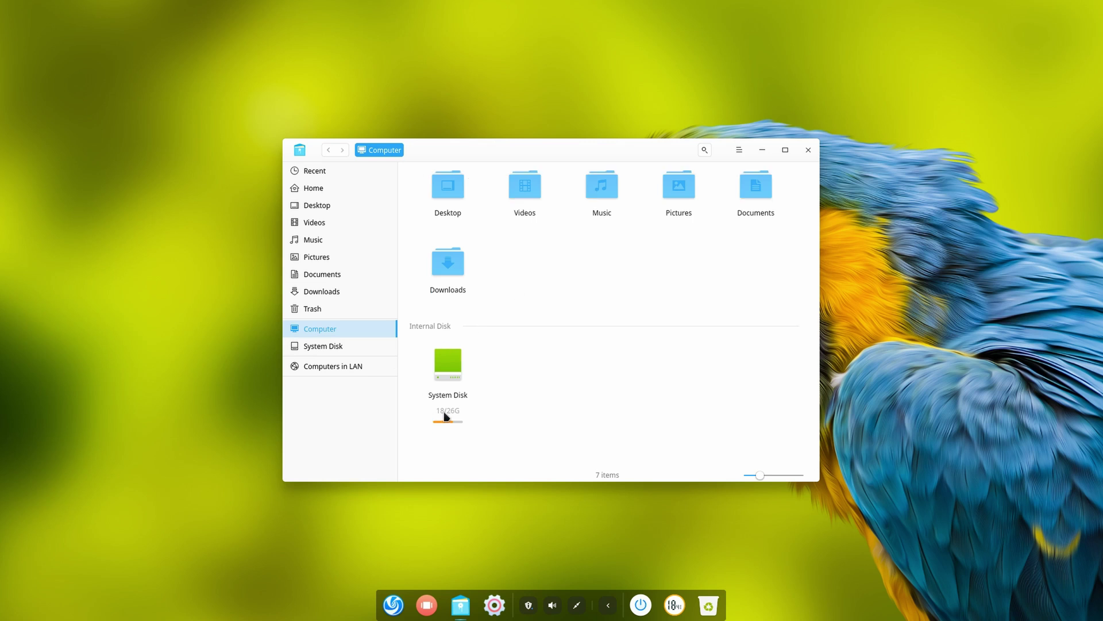
pyautogui.rightClick(451, 376)
pyautogui.click(460, 408)
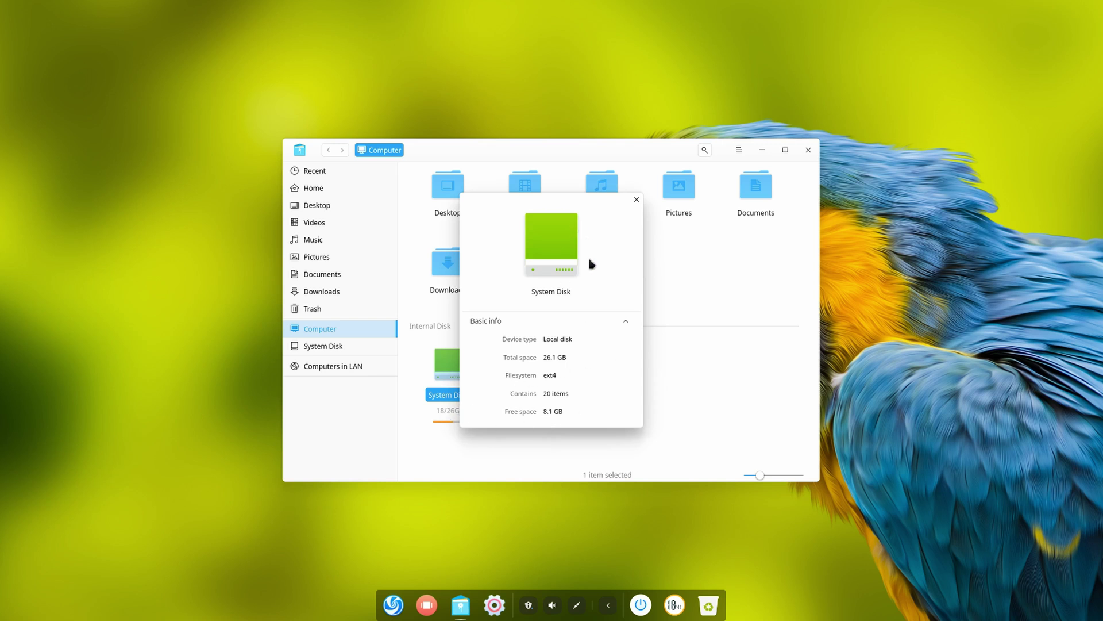
pyautogui.click(636, 199)
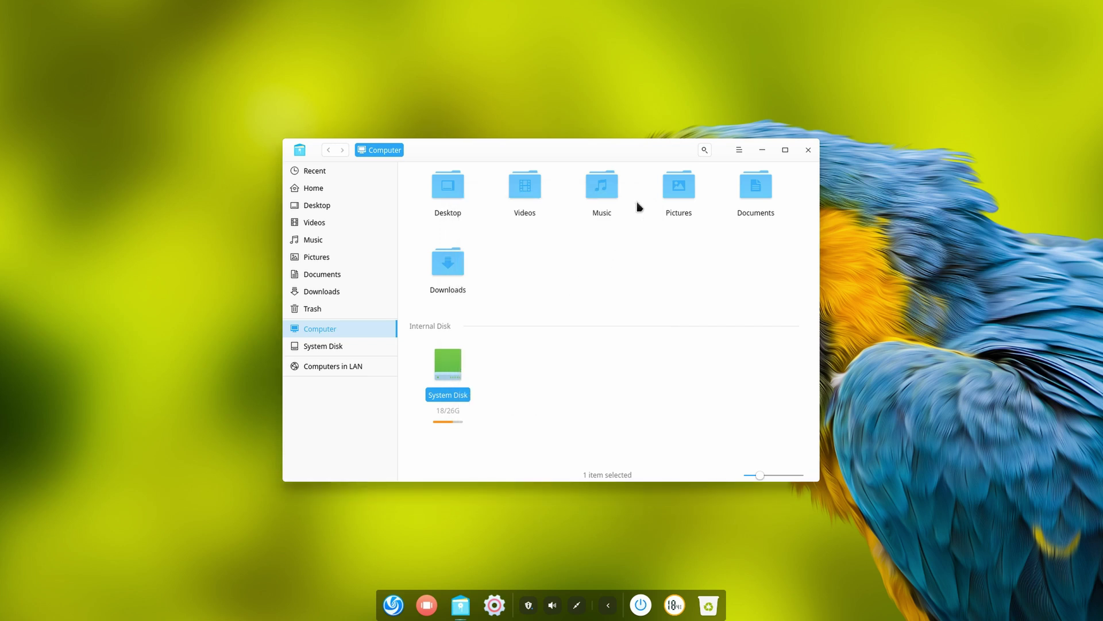
# - Open and dismiss the full-screen application launcher twice
pyautogui.click(392, 604)
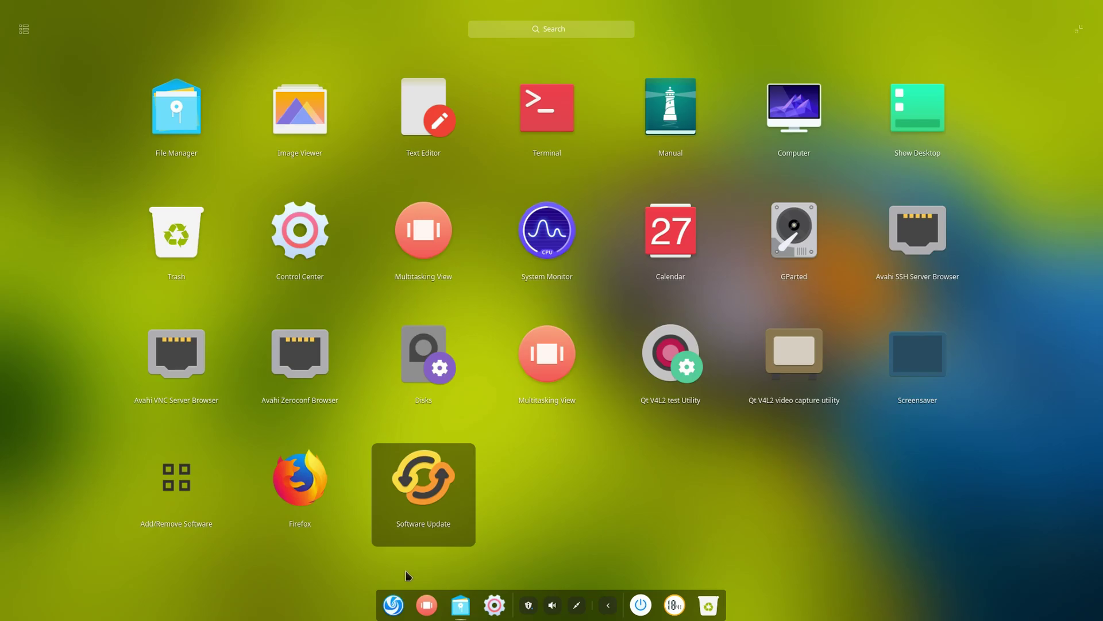
pyautogui.click(432, 558)
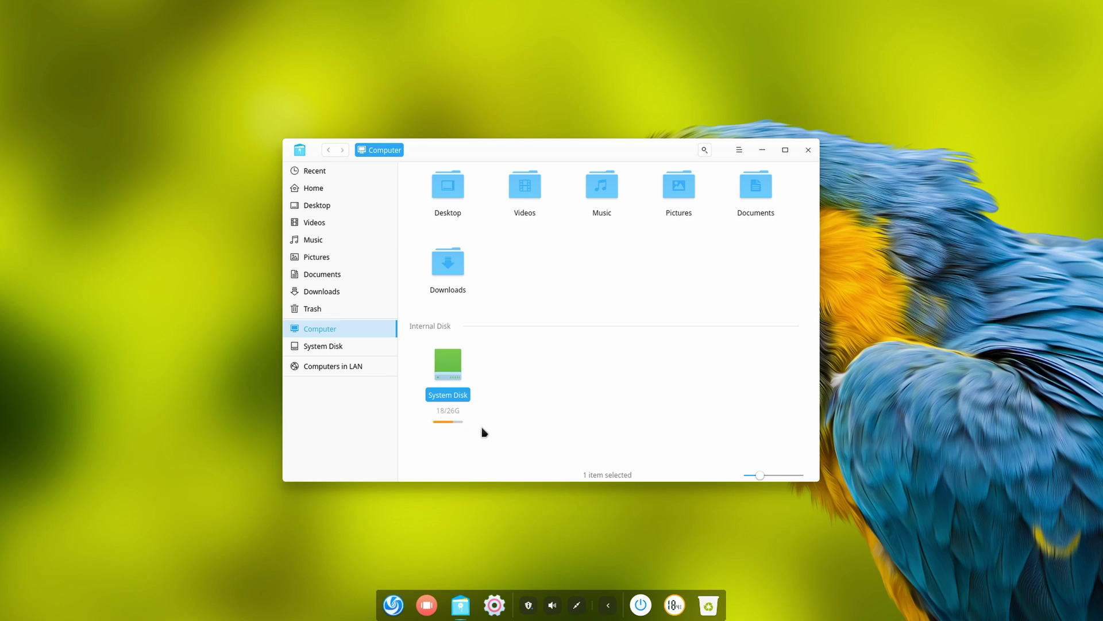
pyautogui.click(391, 599)
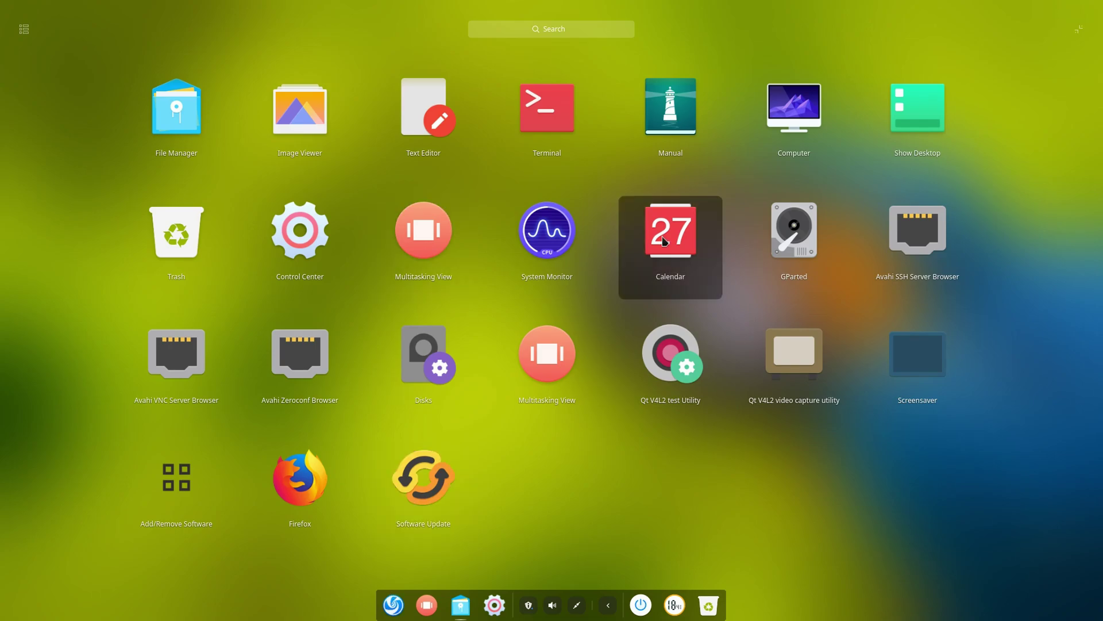
pyautogui.press('Escape')
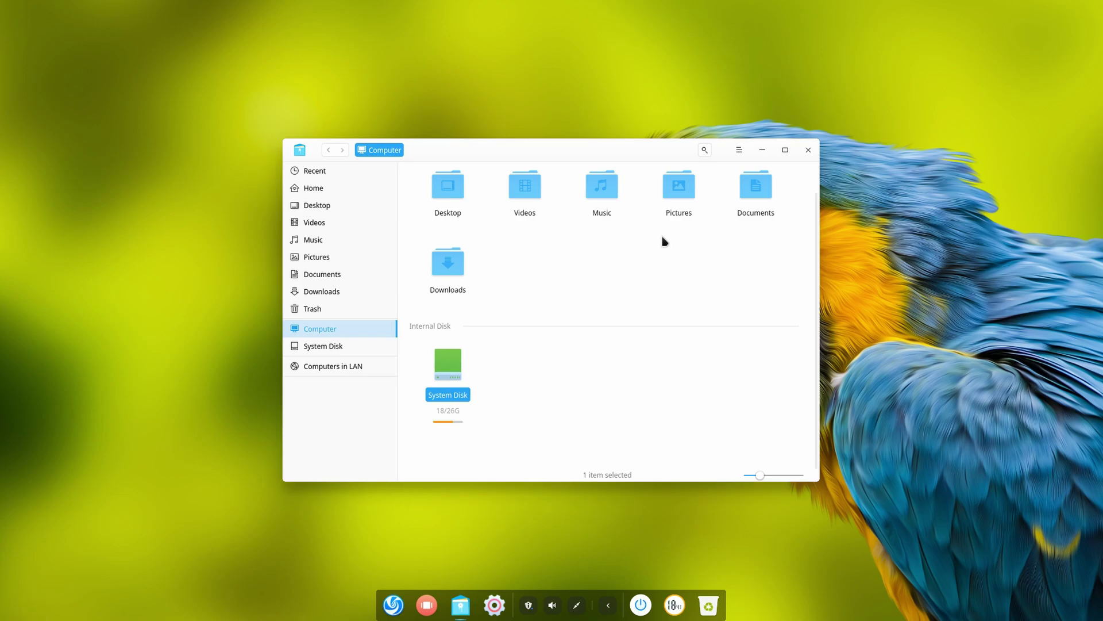
# - Dismiss the launcher again, then launch System Monitor with Ctrl+Alt+Escape and close it
pyautogui.click(393, 605)
pyautogui.press('Escape')
pyautogui.hotkey('ctrl', 'alt', 'Escape')
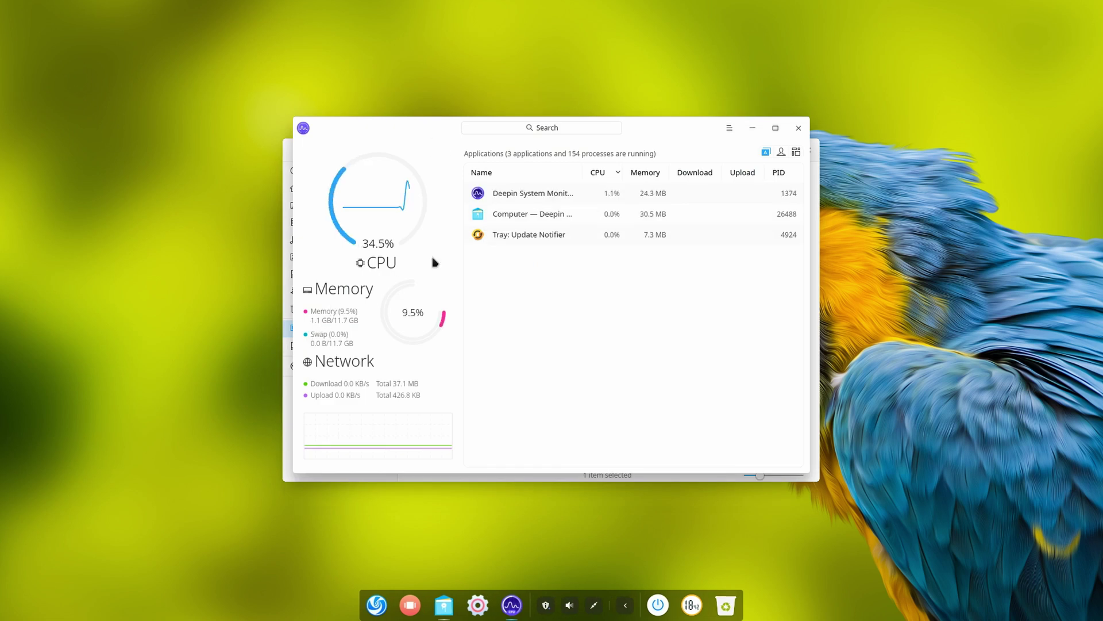
pyautogui.click(796, 129)
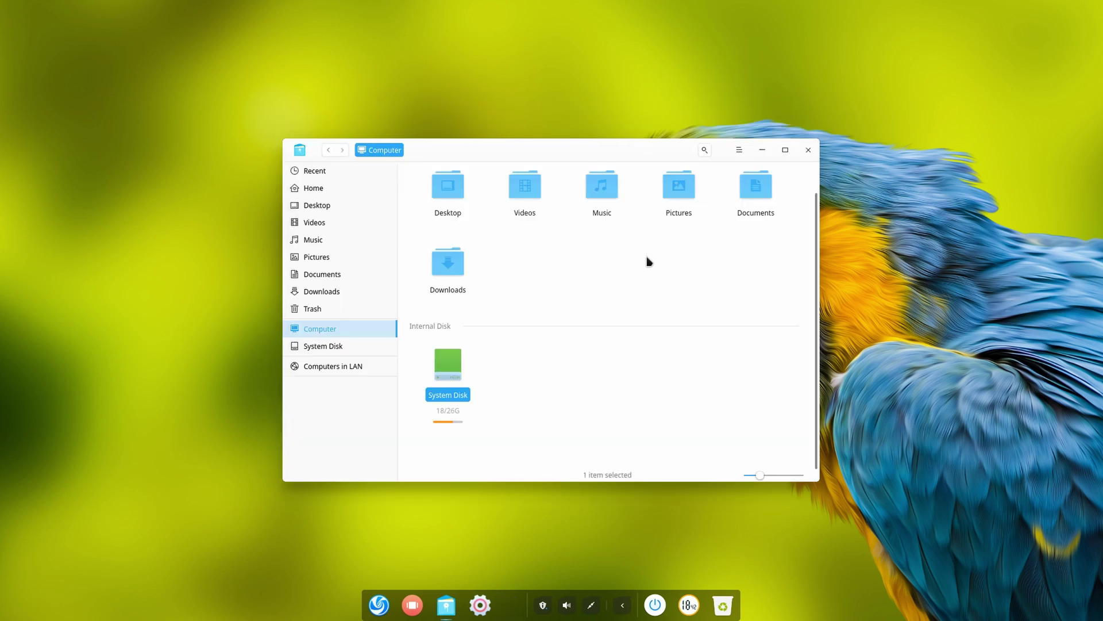
# - Open the System Disk, close the file manager, then collapse and re-expand the dock's tray icons
pyautogui.doubleClick(454, 382)
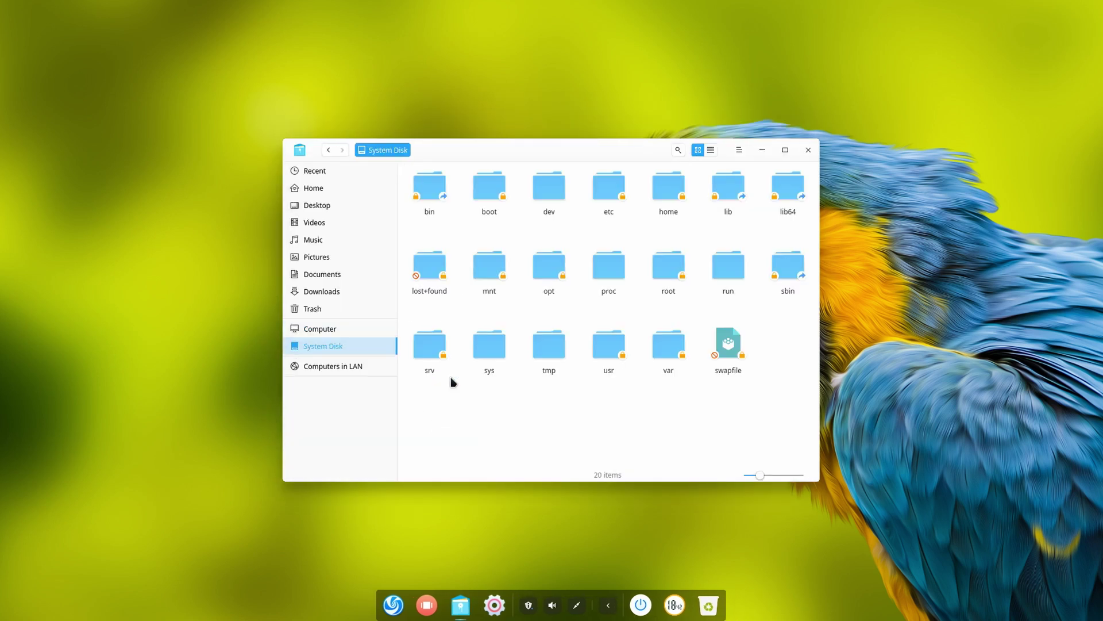
pyautogui.click(807, 155)
pyautogui.rightClick(270, 260)
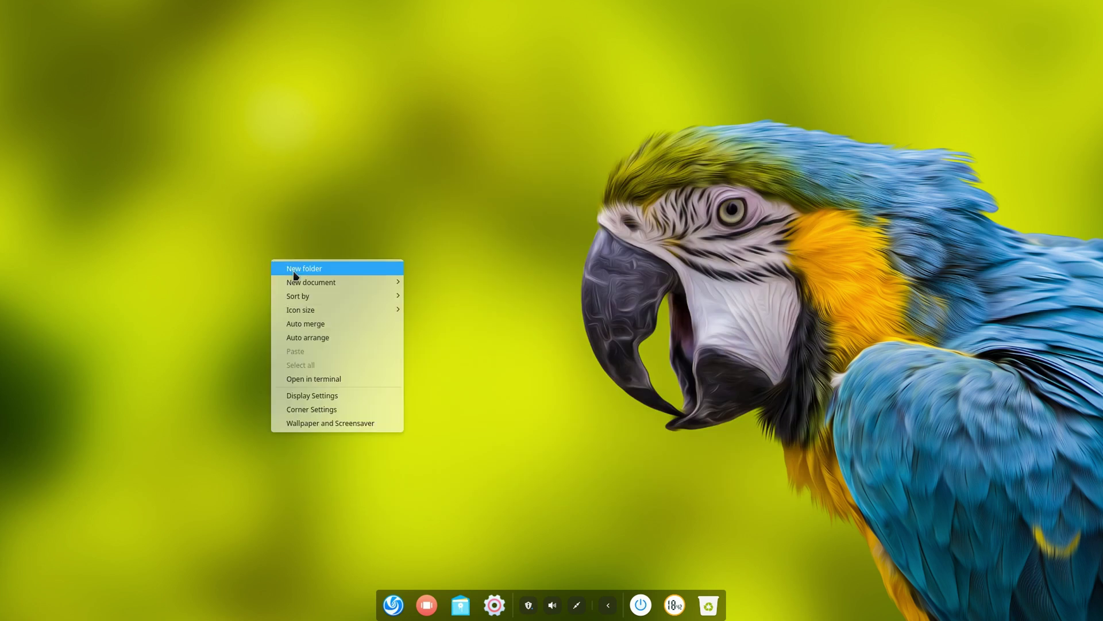
pyautogui.moveTo(320, 287)
pyautogui.click(668, 319)
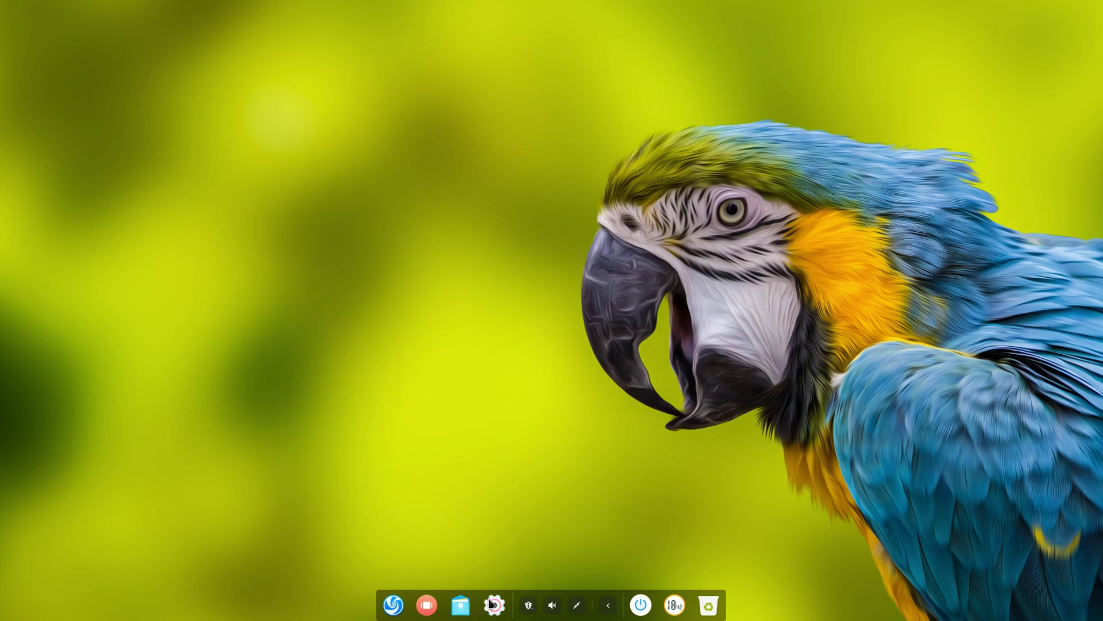
pyautogui.click(599, 610)
pyautogui.click(579, 606)
# - Switch the dock to Efficient Mode and set its size to Small
pyautogui.rightClick(591, 611)
pyautogui.moveTo(610, 549)
pyautogui.click(679, 562)
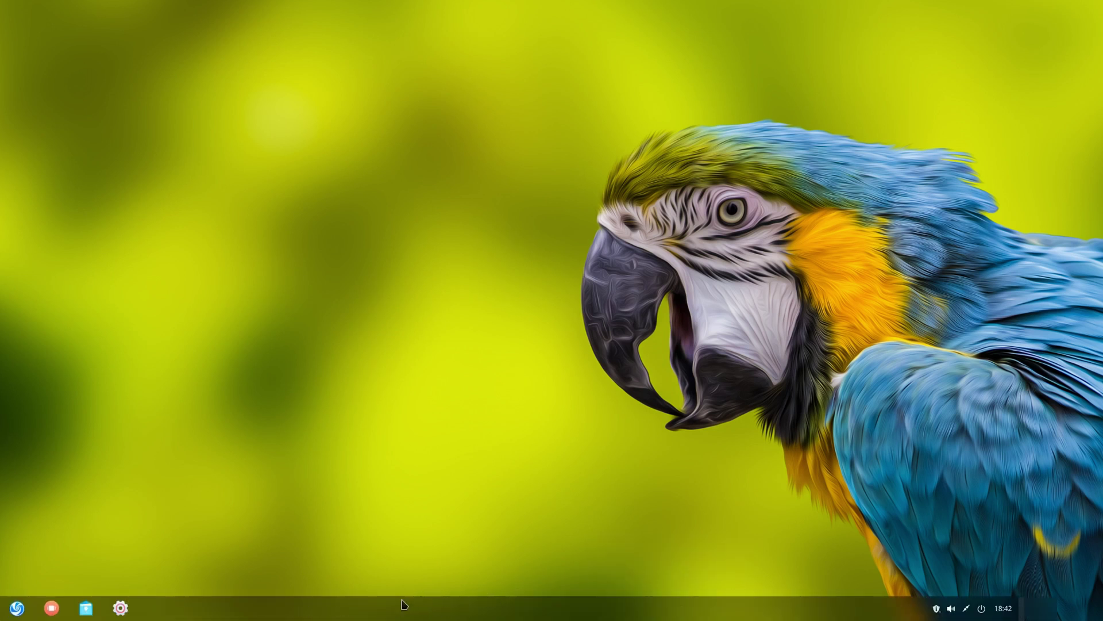
pyautogui.rightClick(362, 607)
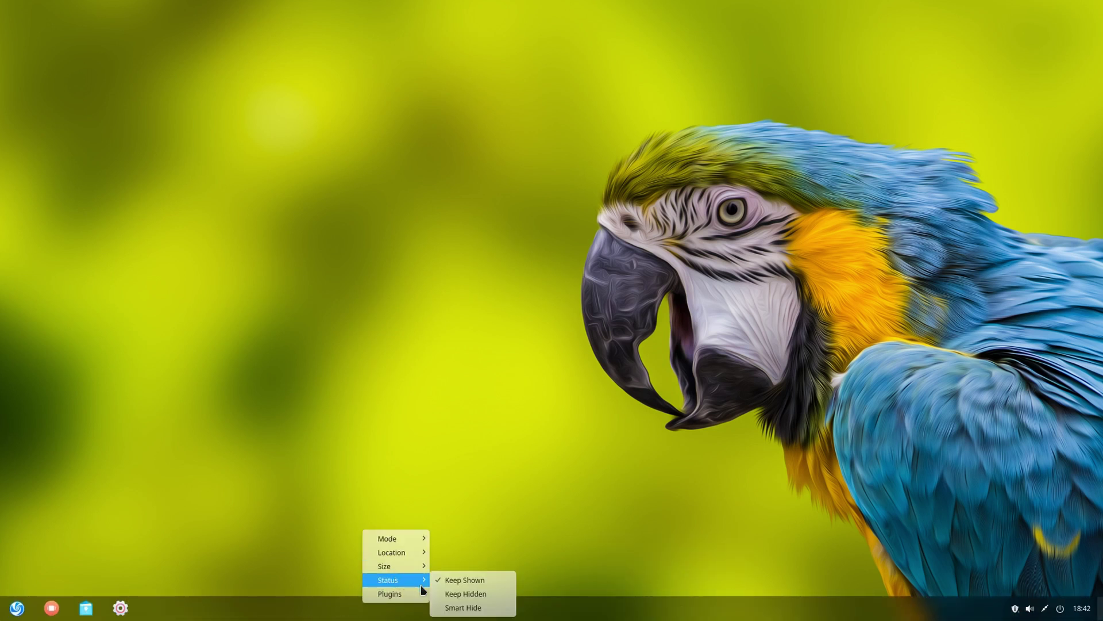
pyautogui.moveTo(396, 594)
pyautogui.moveTo(412, 566)
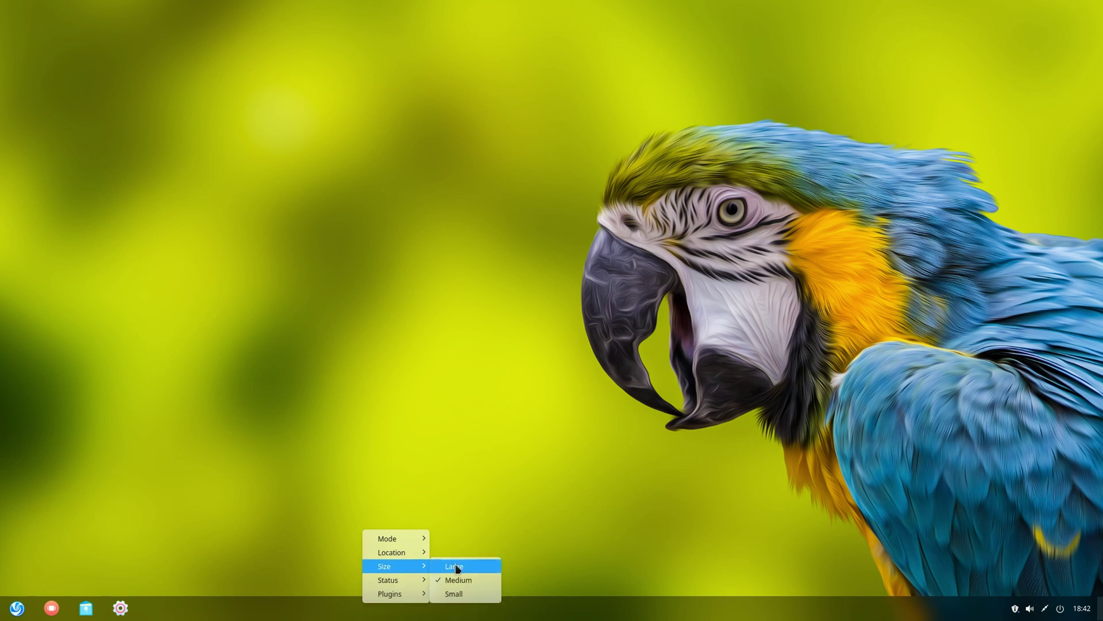
pyautogui.click(452, 594)
pyautogui.rightClick(247, 605)
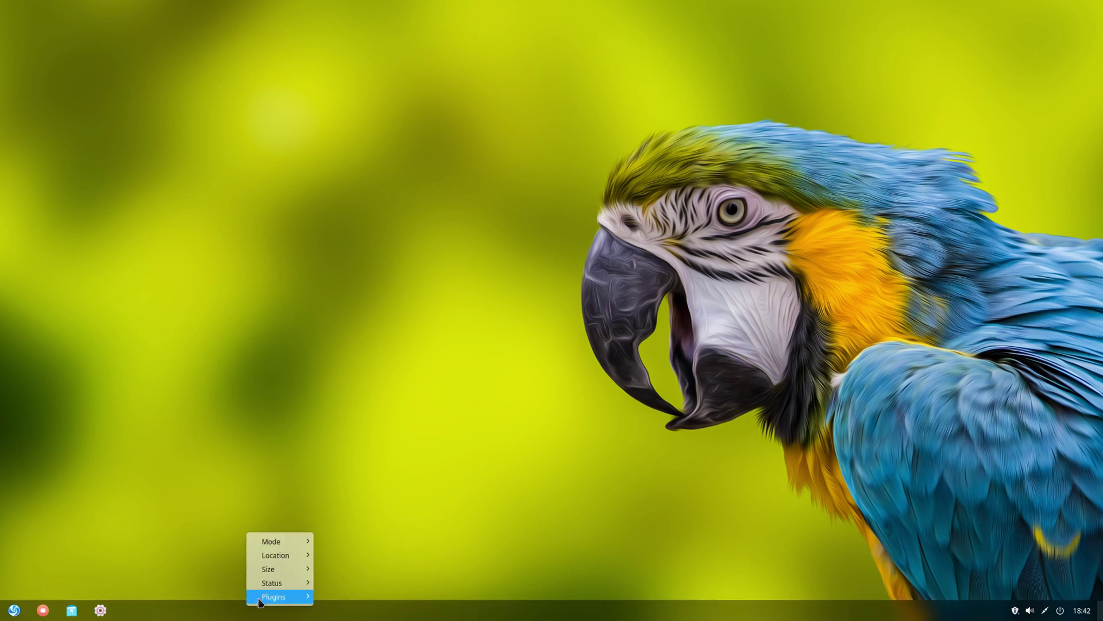
pyautogui.moveTo(271, 581)
pyautogui.click(377, 447)
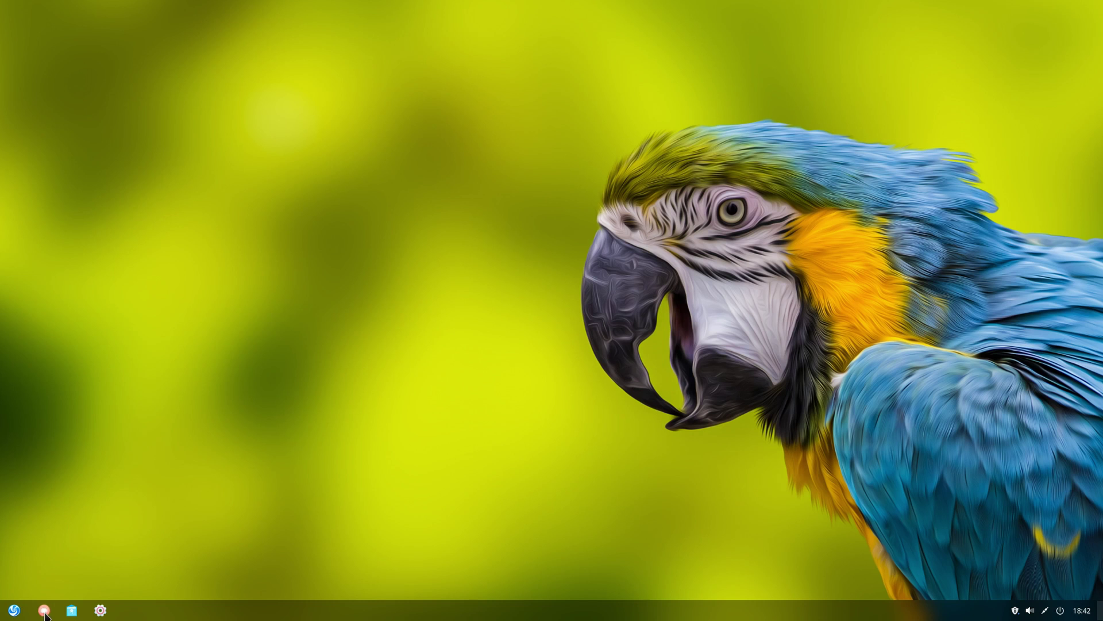
# - Replace the macaw wallpaper with the aerial beach photo via Wallpaper and Screensaver
pyautogui.rightClick(82, 543)
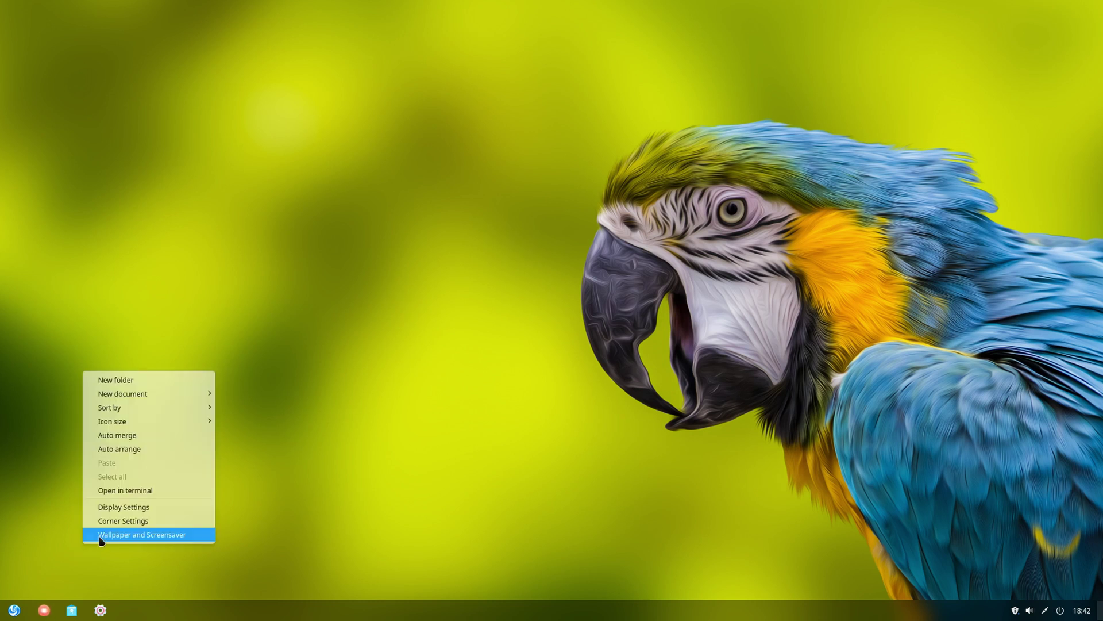
pyautogui.click(101, 535)
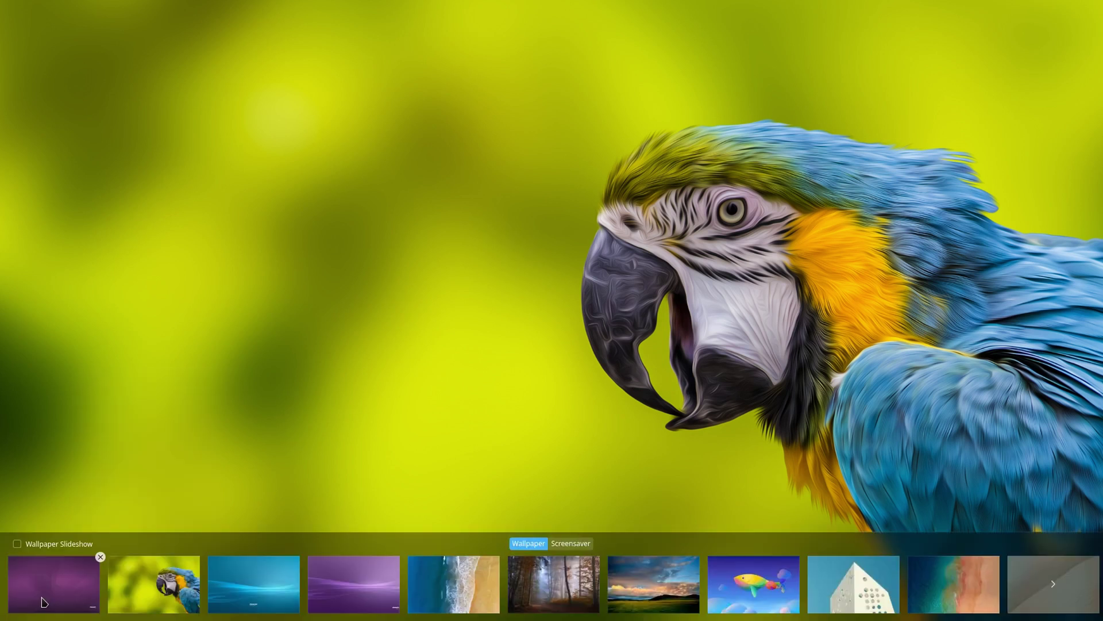
pyautogui.click(693, 568)
pyautogui.click(928, 573)
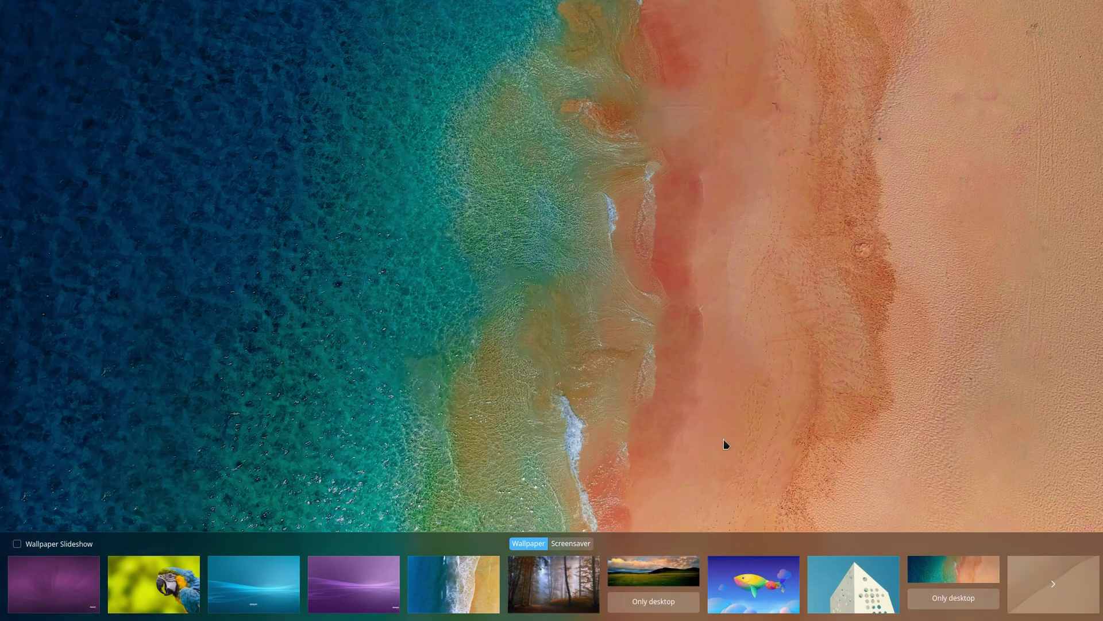
pyautogui.click(602, 408)
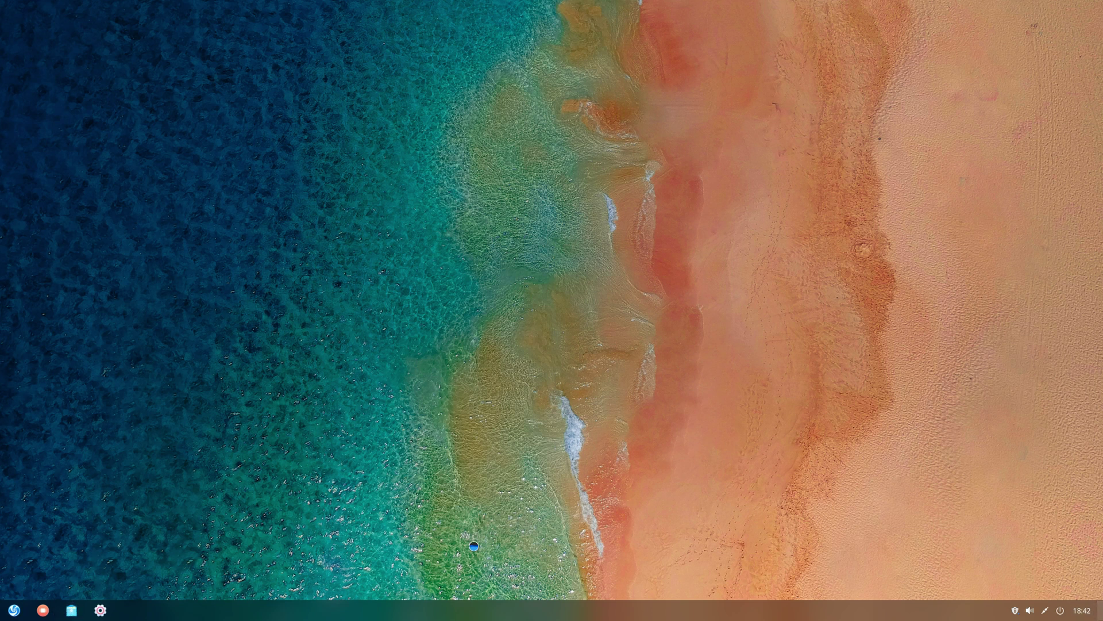
# - Close the file manager and switch the app launcher from full-screen to compact menu
pyautogui.click(1095, 608)
pyautogui.click(1095, 608)
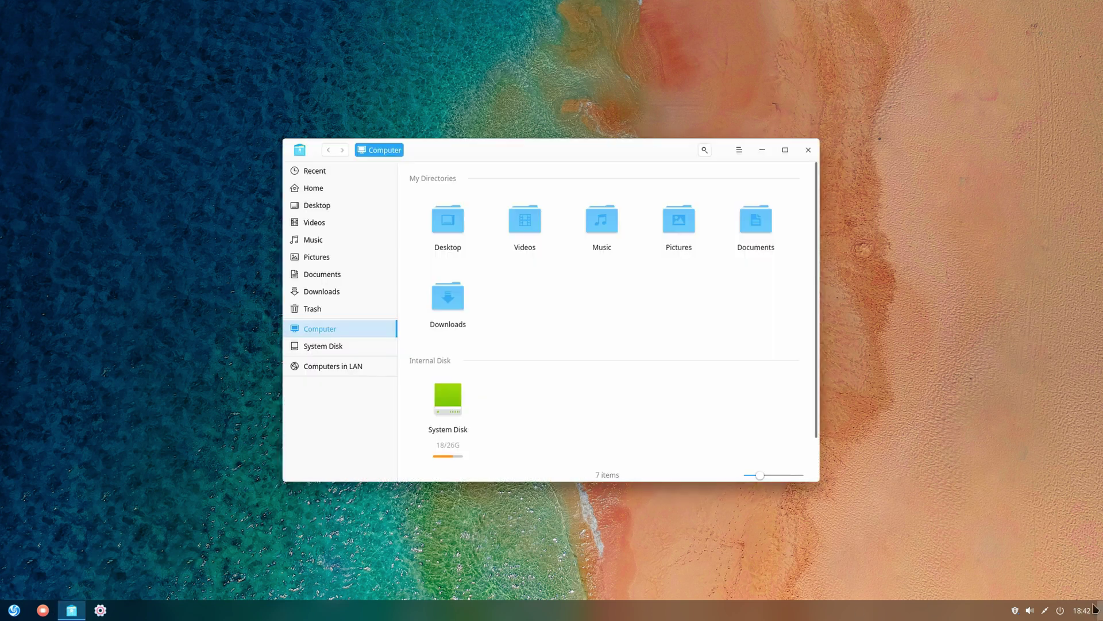
pyautogui.click(808, 150)
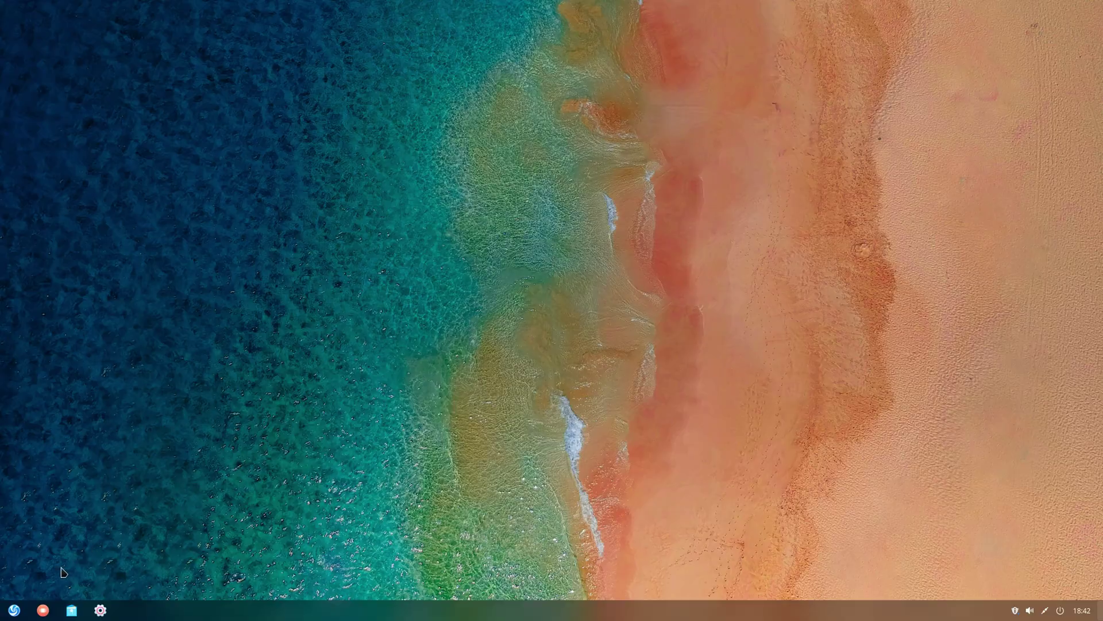
pyautogui.click(14, 610)
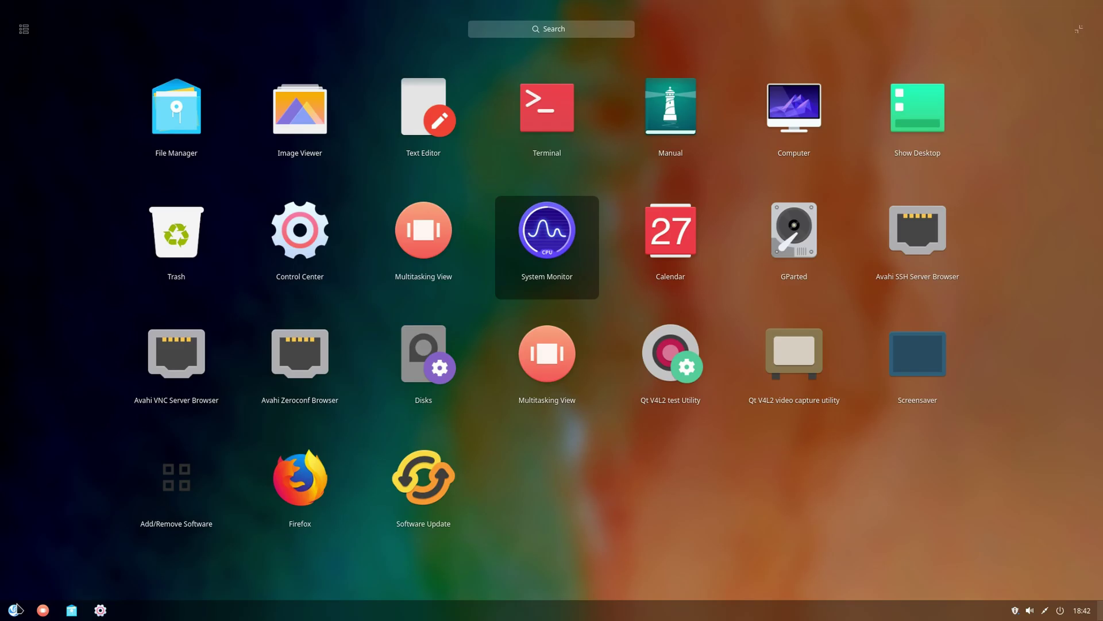
pyautogui.click(1079, 29)
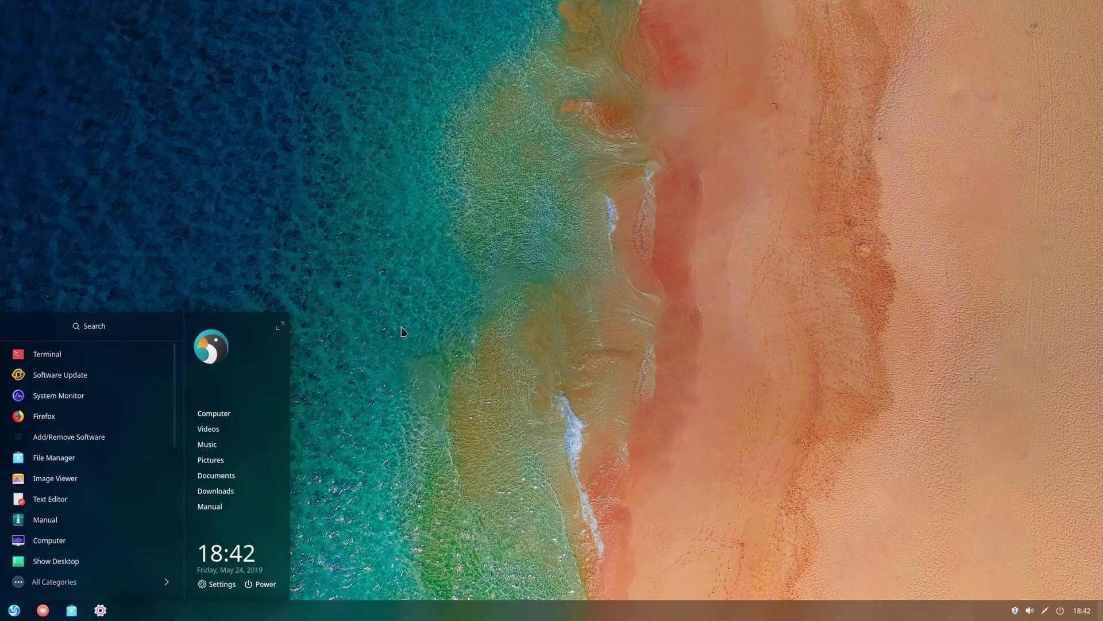
# - Set the painted beach with white surf as the desktop wallpaper
pyautogui.rightClick(327, 343)
pyautogui.click(346, 508)
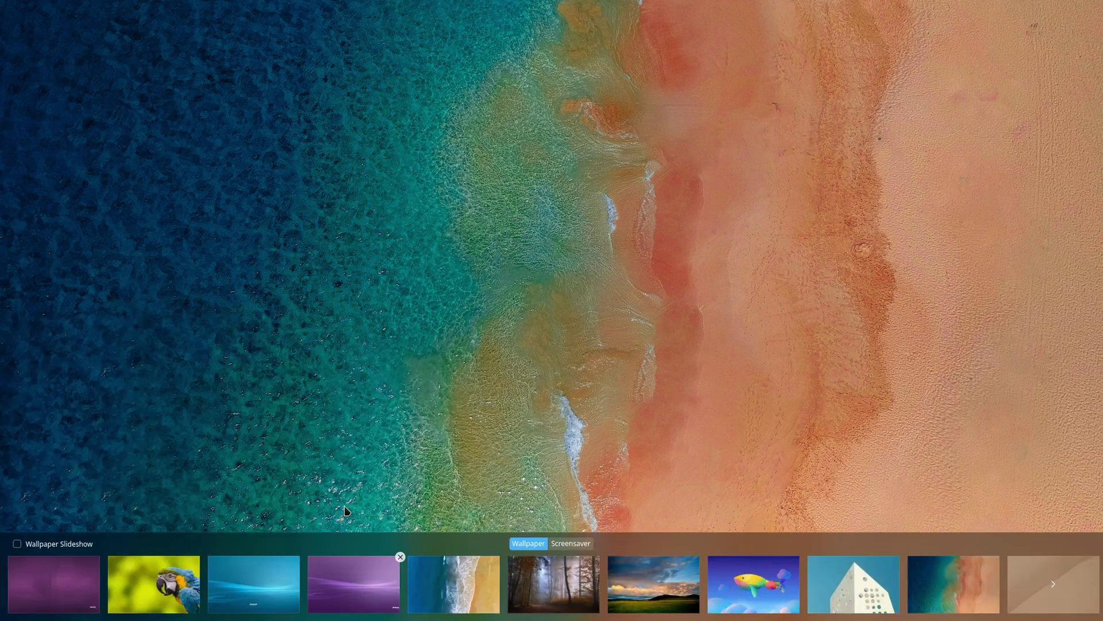
pyautogui.click(454, 581)
pyautogui.click(98, 493)
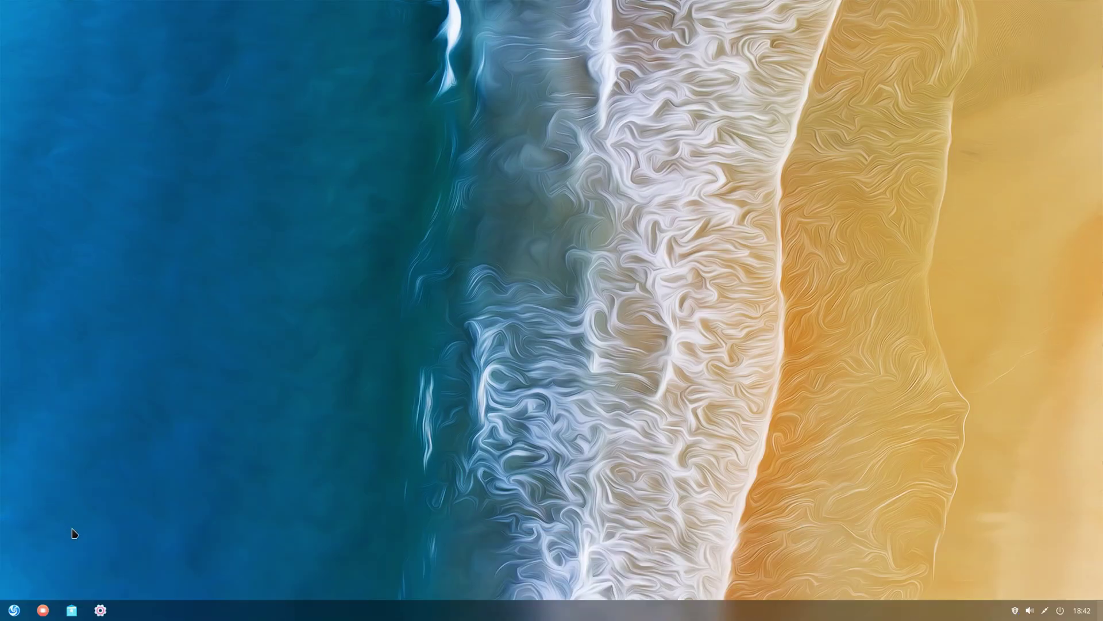
# - Browse the launcher menu, expand it to full screen, then close it
pyautogui.click(5, 613)
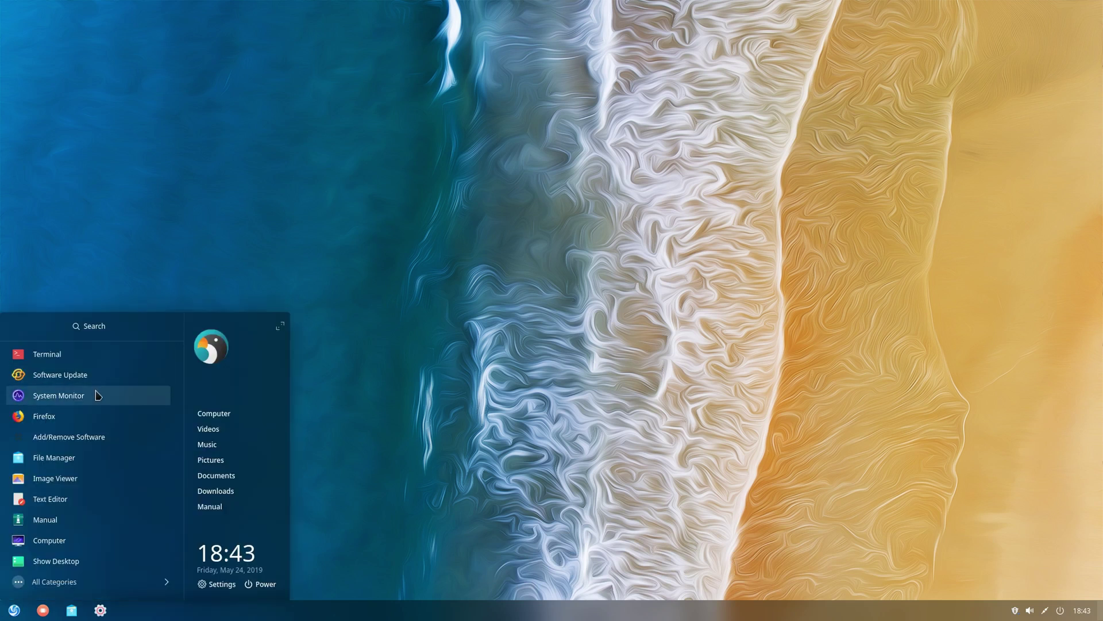
pyautogui.scroll(-3, 162, 402)
pyautogui.click(280, 325)
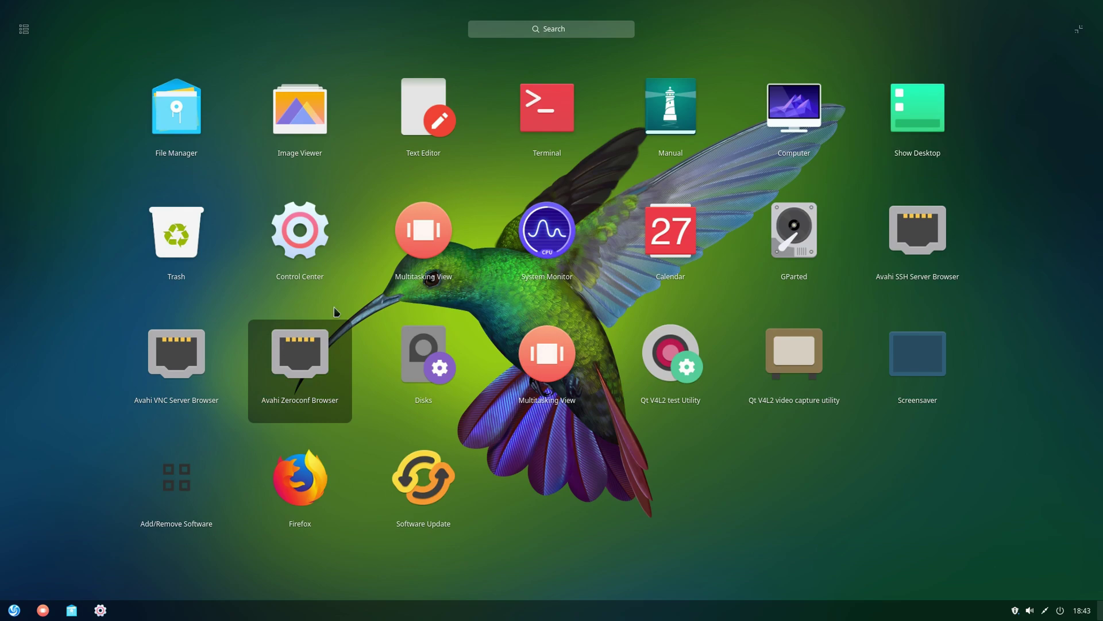
pyautogui.click(984, 110)
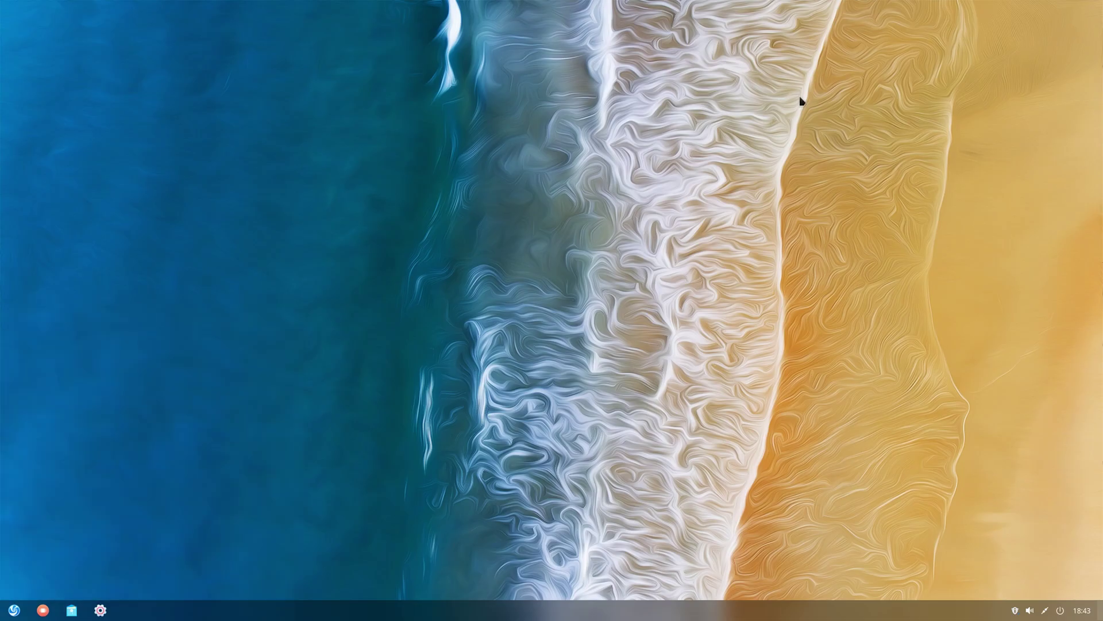
pyautogui.click(22, 608)
pyautogui.scroll(-1, 57, 541)
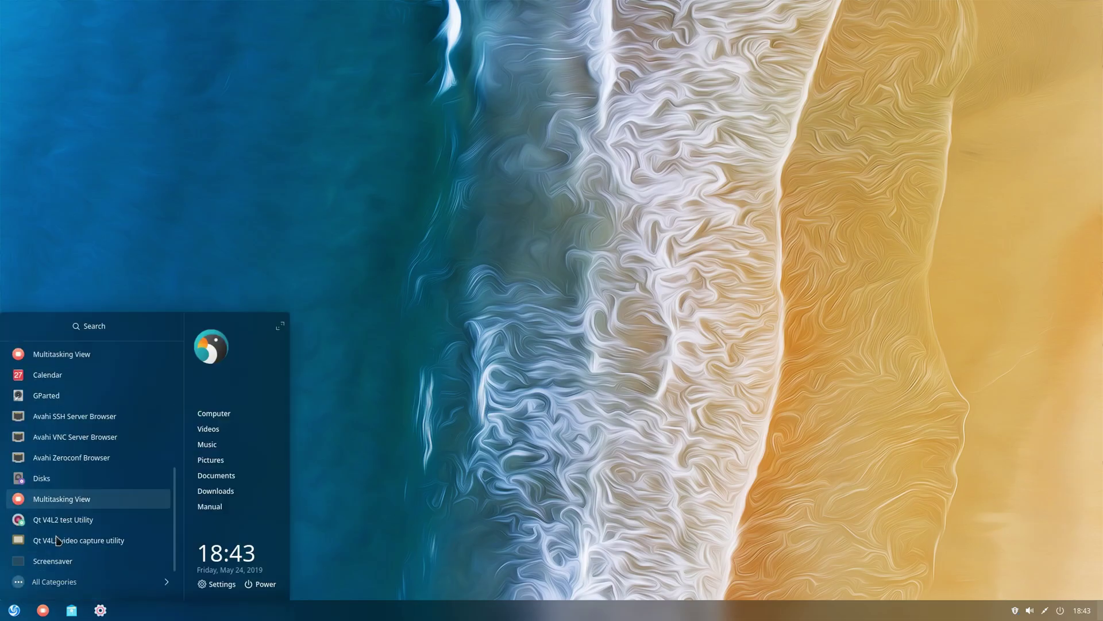
pyautogui.scroll(2, 57, 540)
pyautogui.click(432, 378)
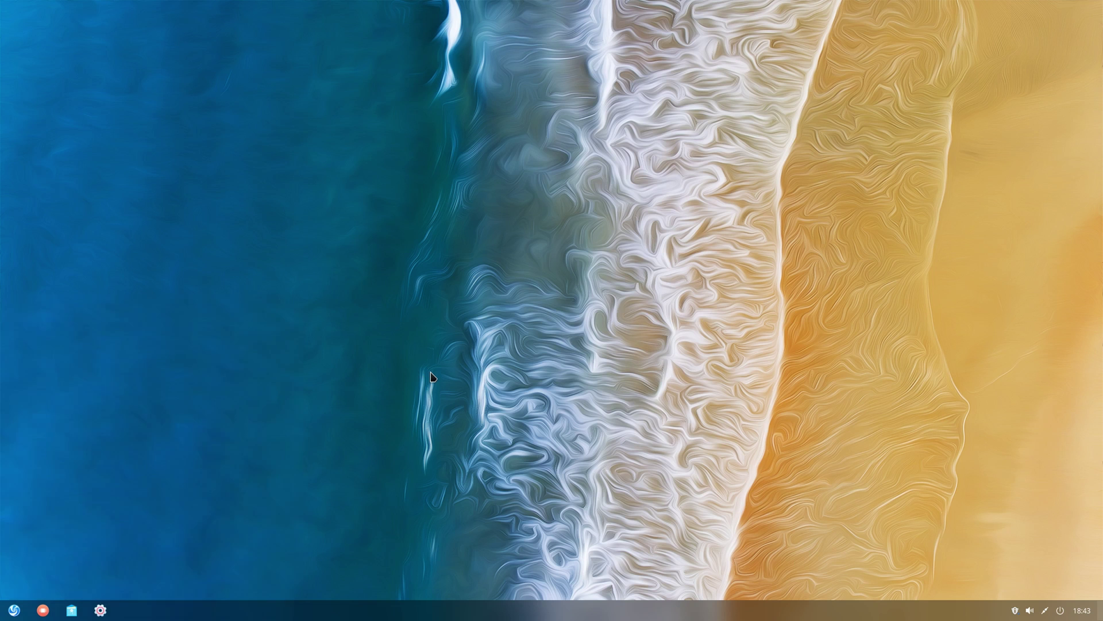